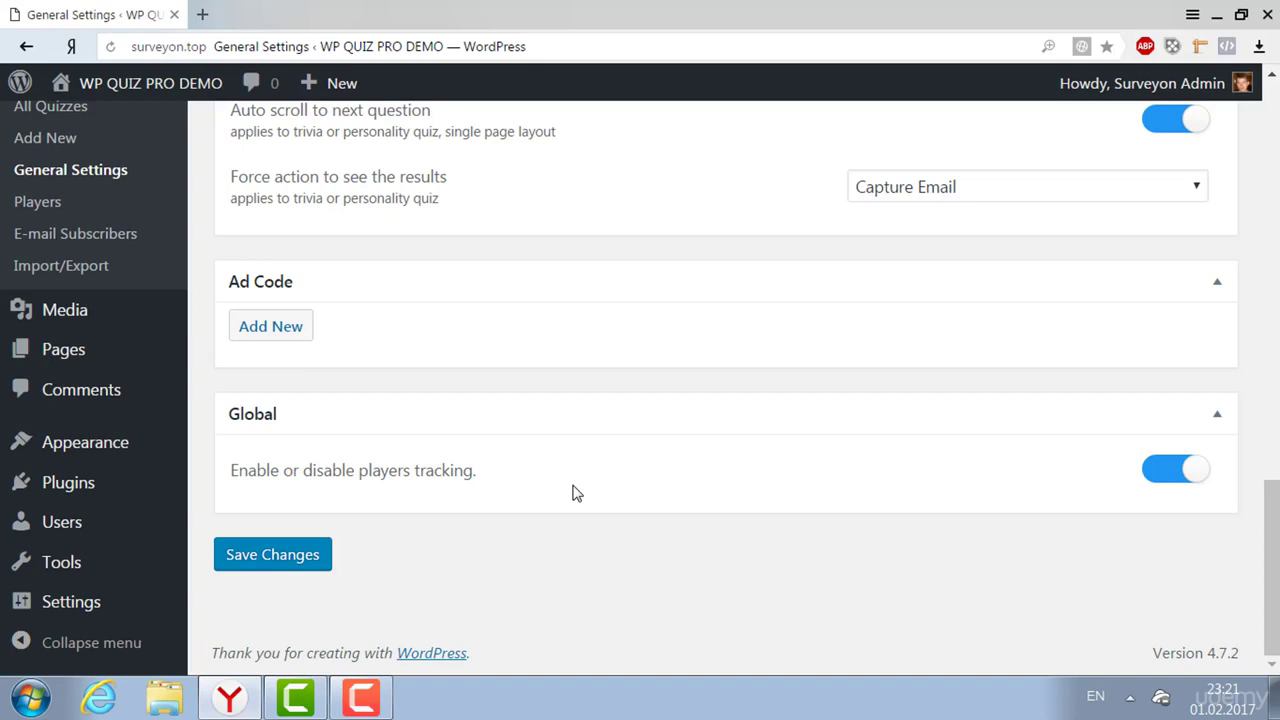
Open the WP Quiz Pro players list and review the recorded quiz results
left_click(51, 206)
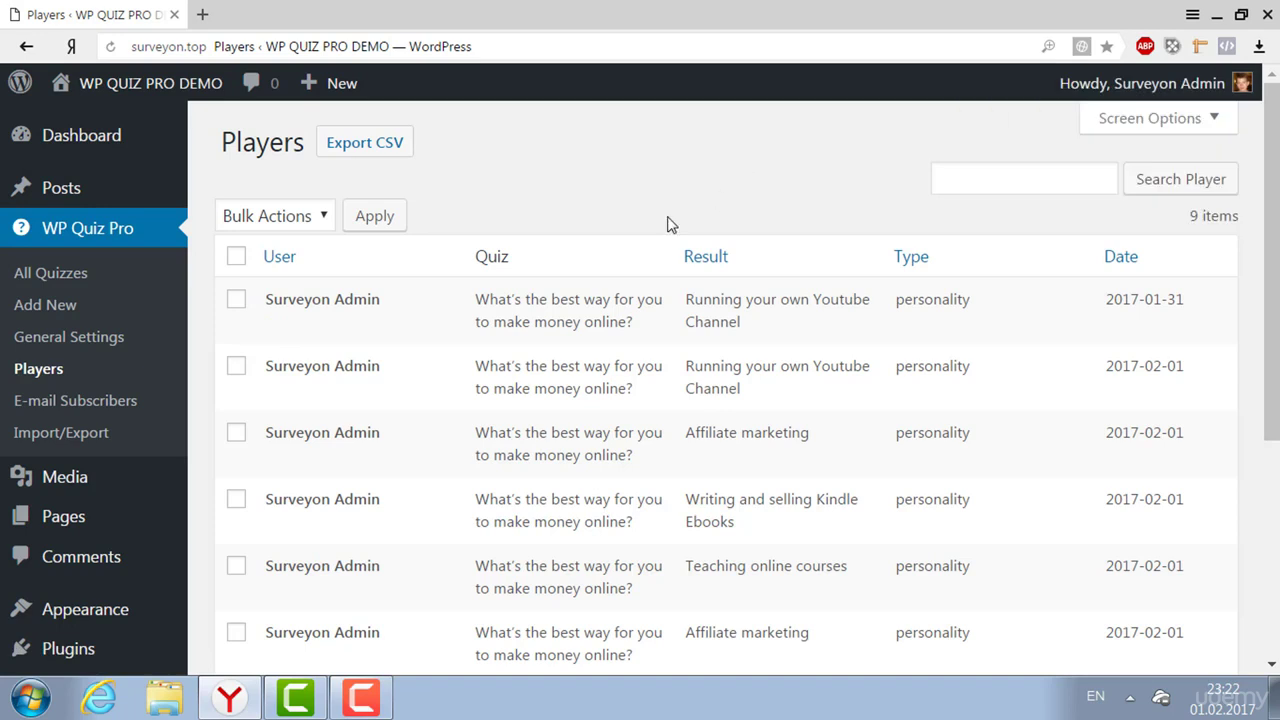
mouse_move(429, 309)
scroll(200, 403, "down", 1)
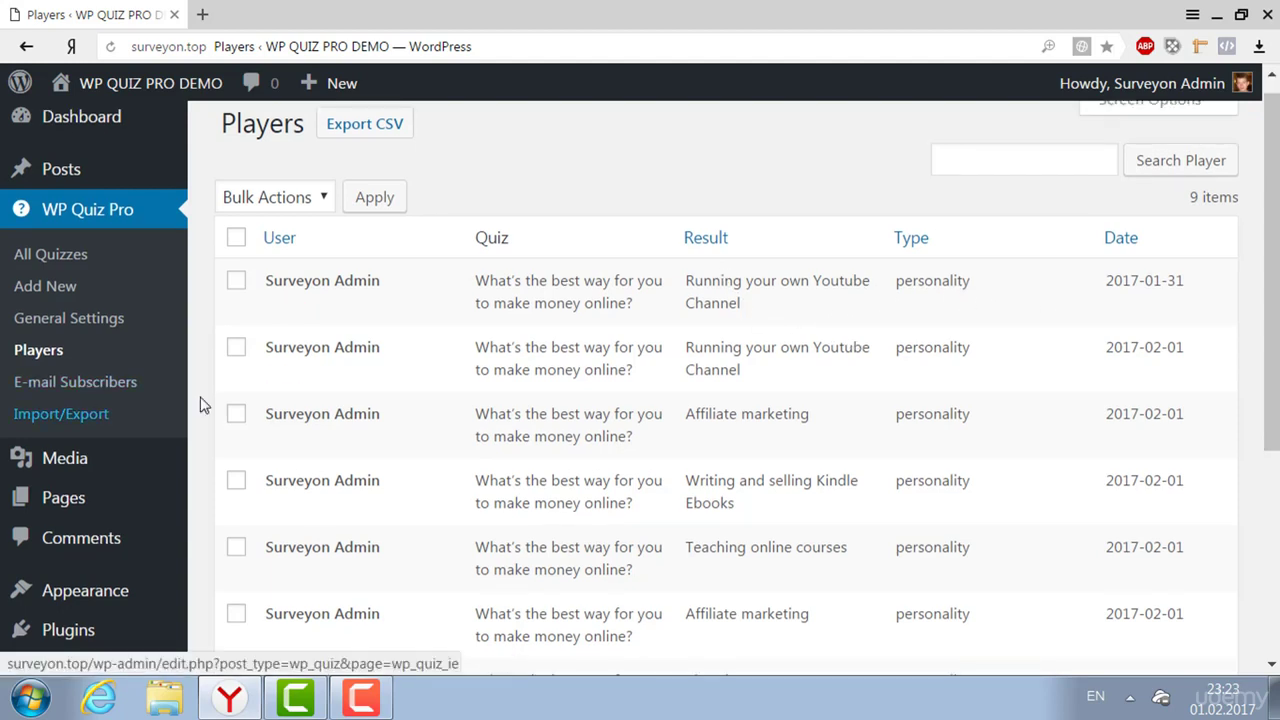
Export the WP Quiz Pro e-mail subscribers to a CSV file named MakeMoneyOnlineQuiz in the WP QUIZ folder
left_click(104, 392)
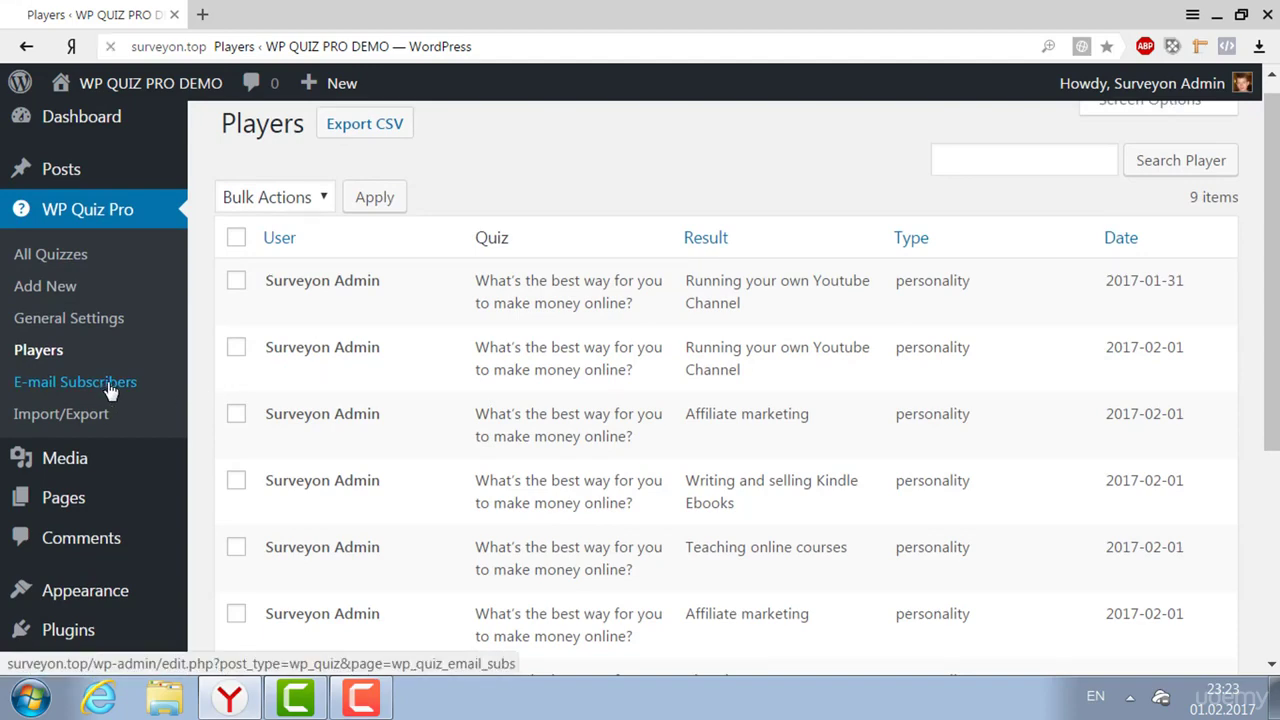
scroll(306, 309, "down", 1)
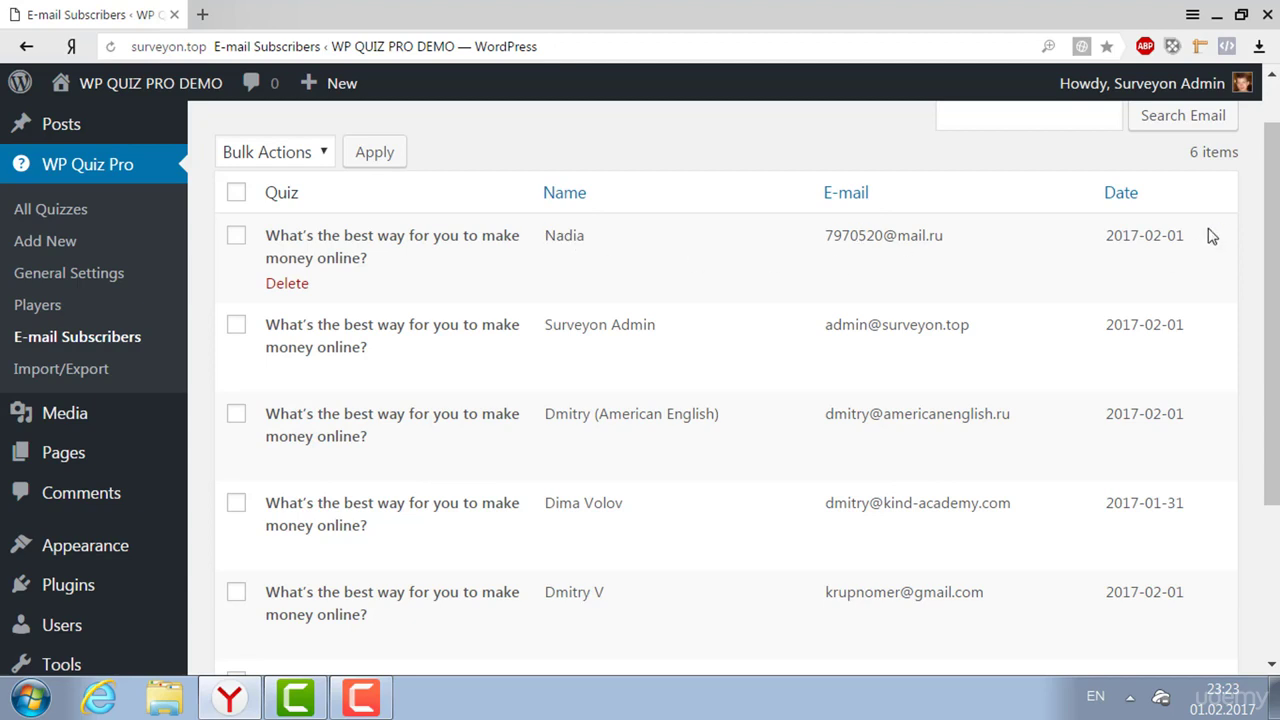
scroll(684, 307, "up", 1)
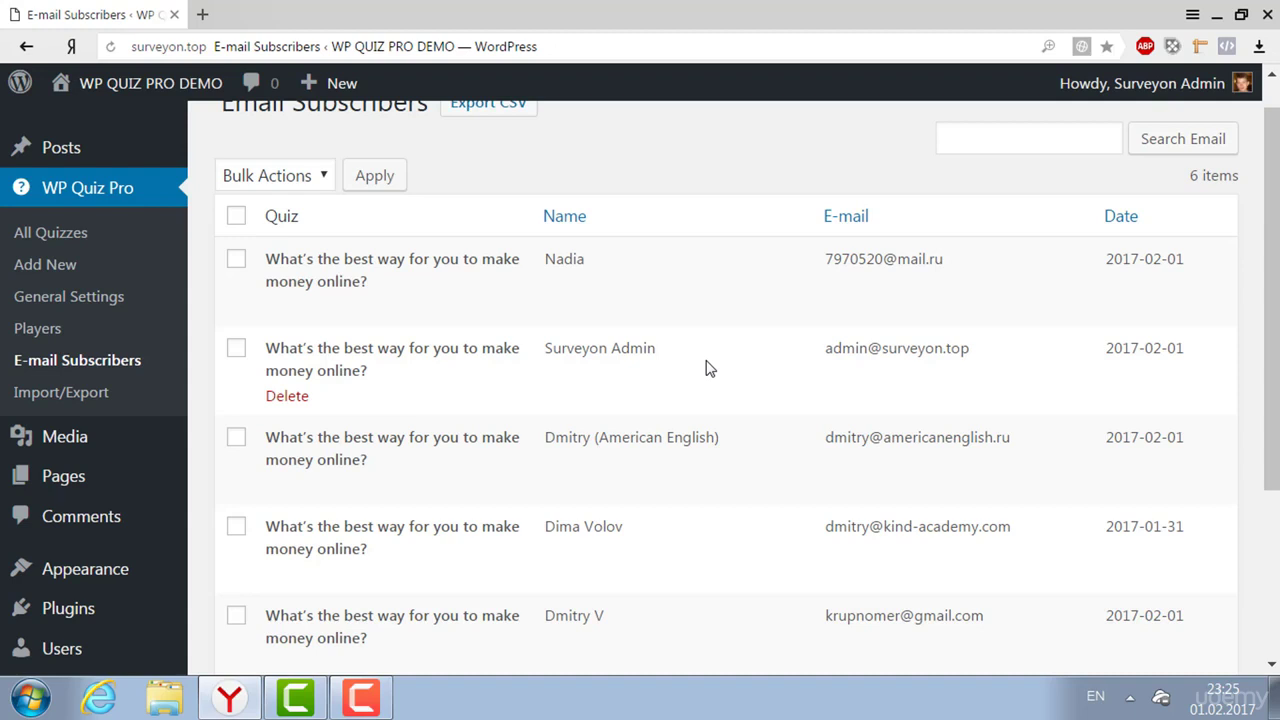
scroll(650, 289, "up", 1)
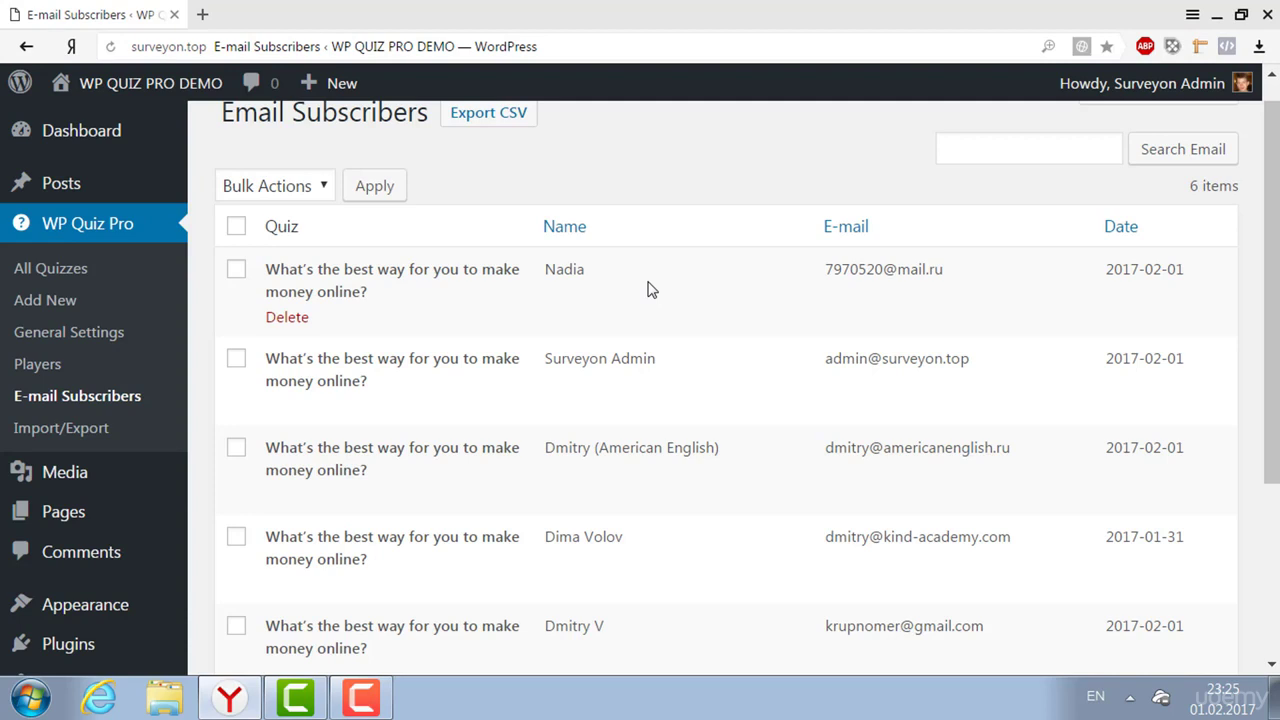
scroll(648, 289, "up", 1)
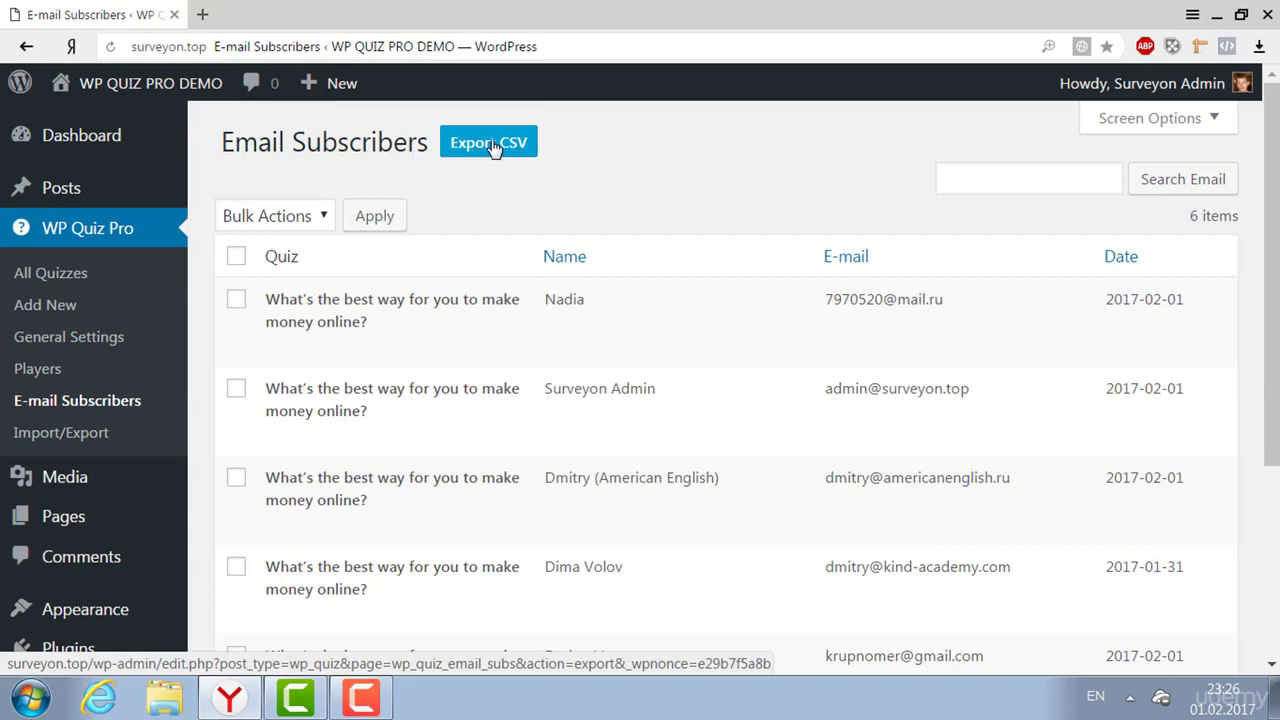
left_click(492, 145)
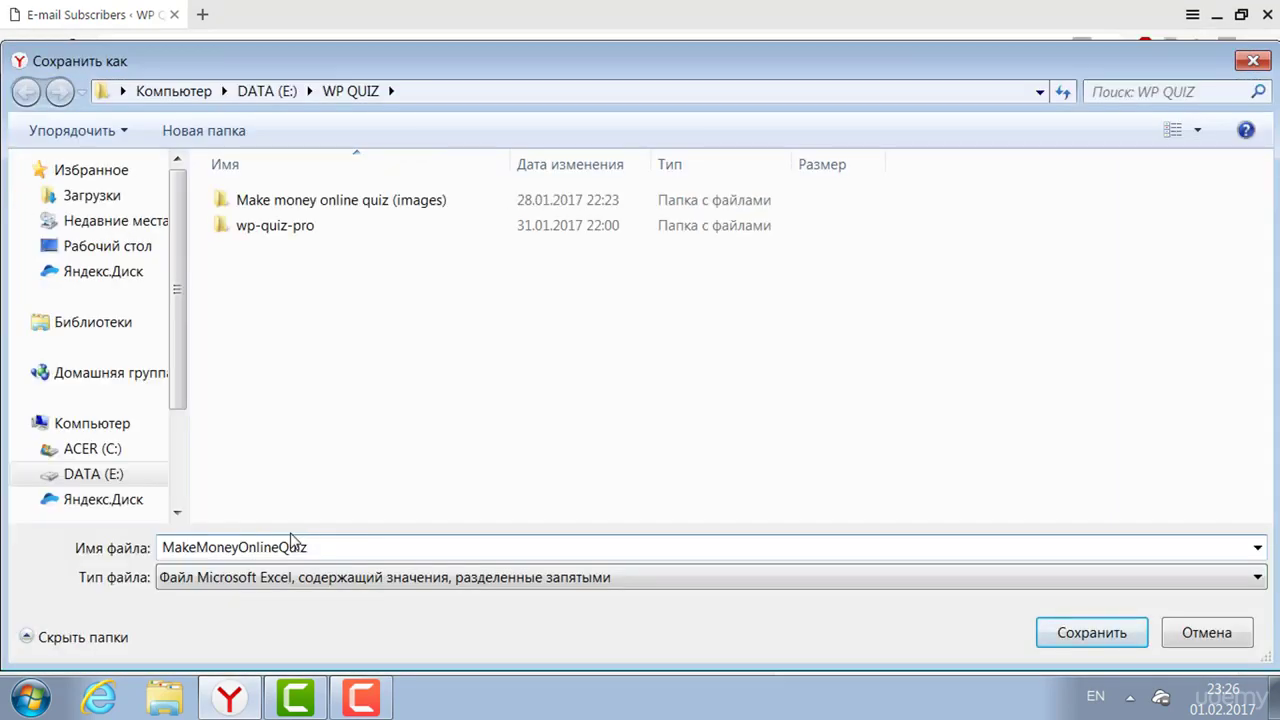
left_click(1060, 634)
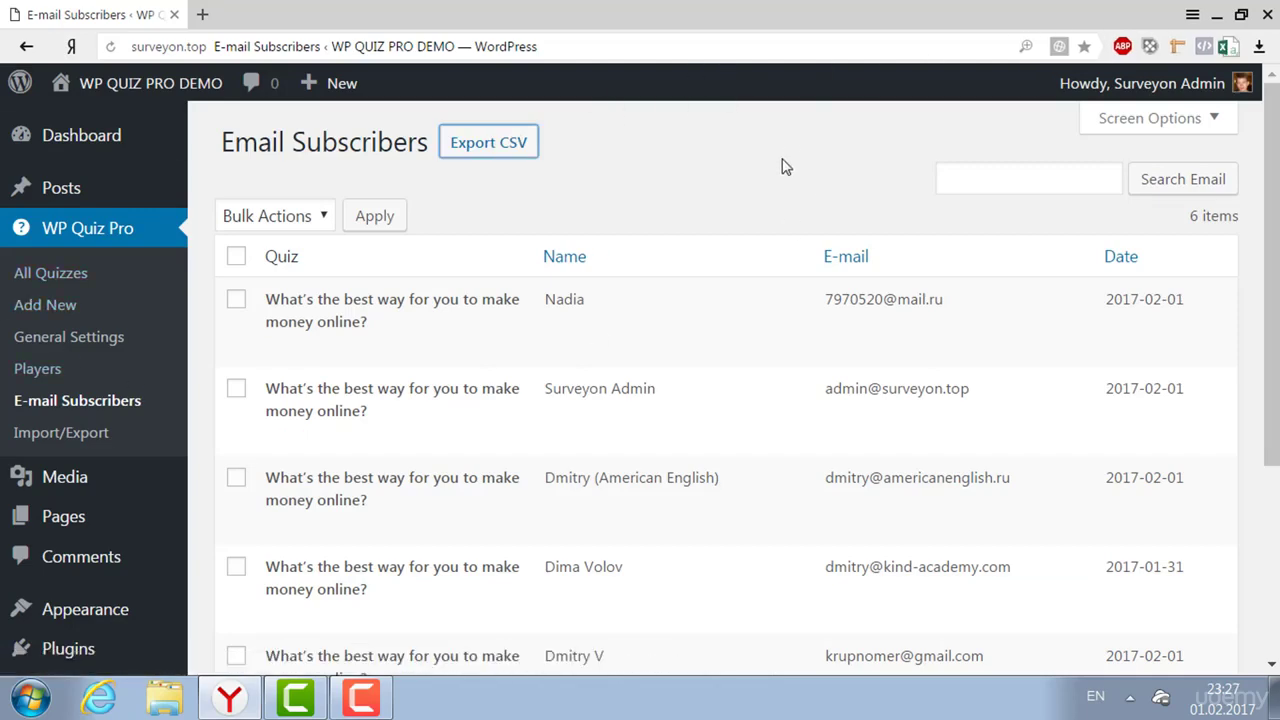
Log in to MailChimp in a new browser tab and open its subscriber lists
left_click(202, 14)
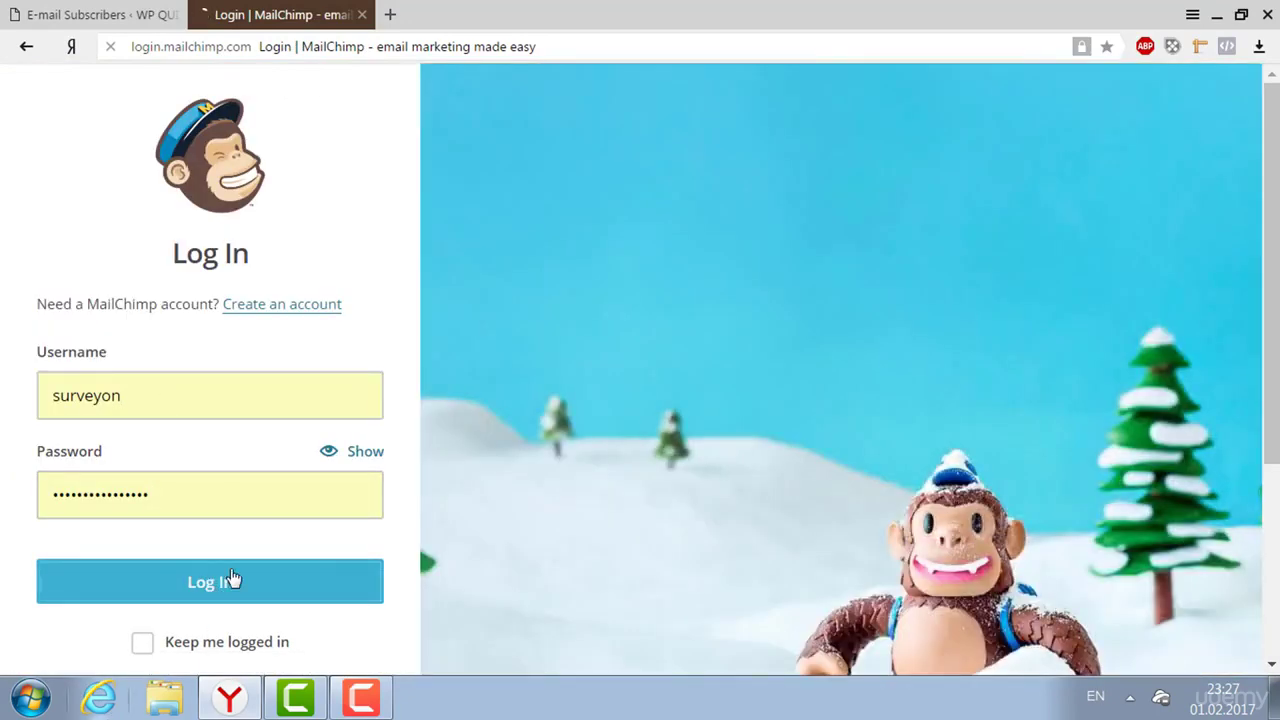
left_click(233, 581)
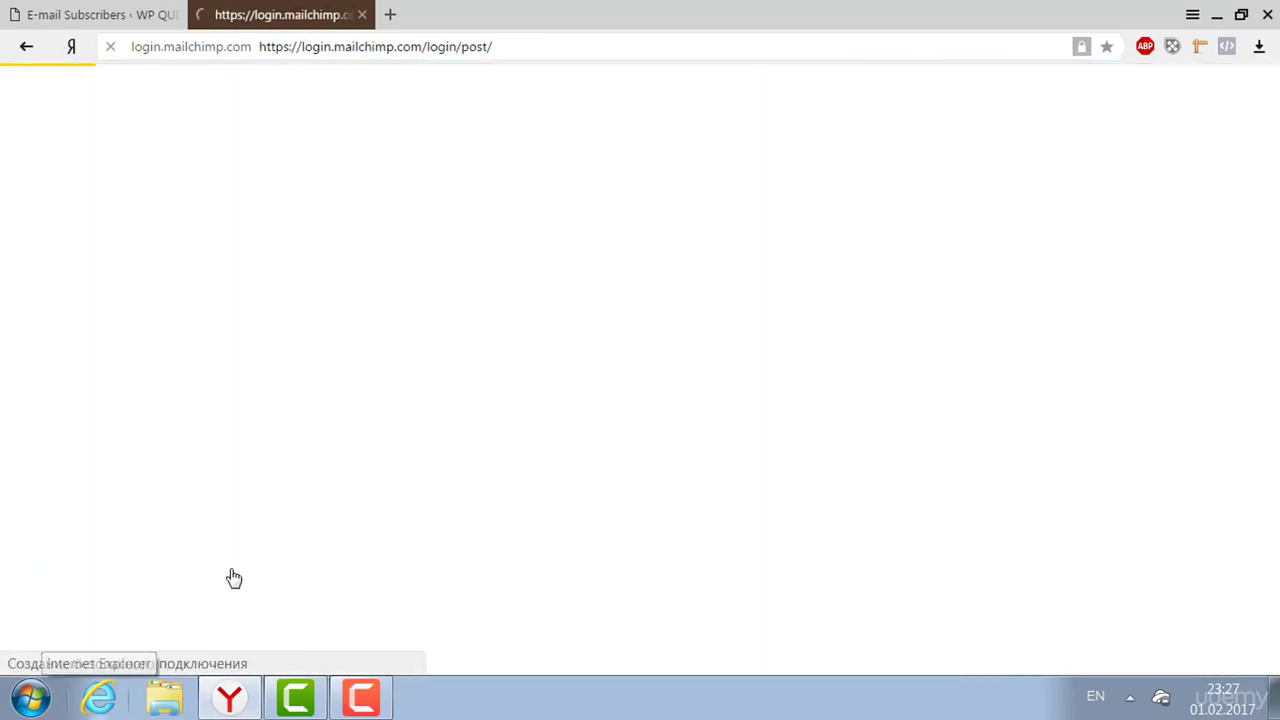
left_click(293, 98)
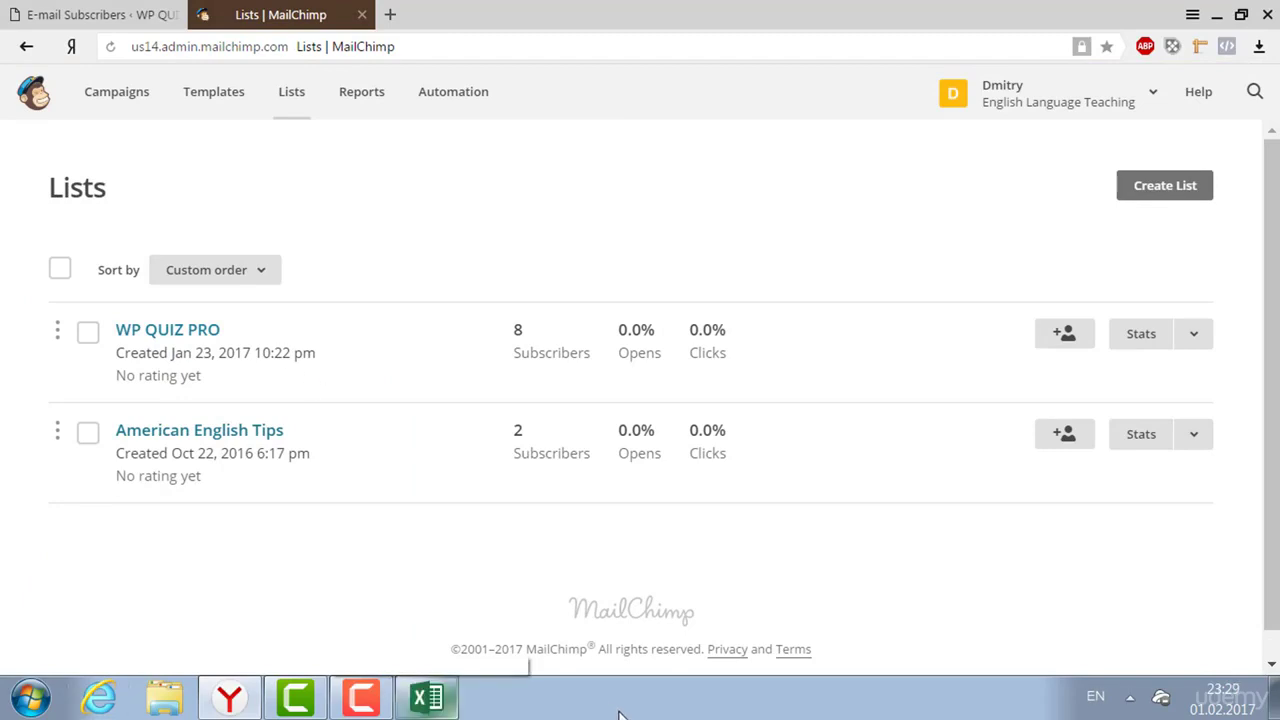
Open the WP QUIZ PRO list and review its subscribers table
left_click(185, 337)
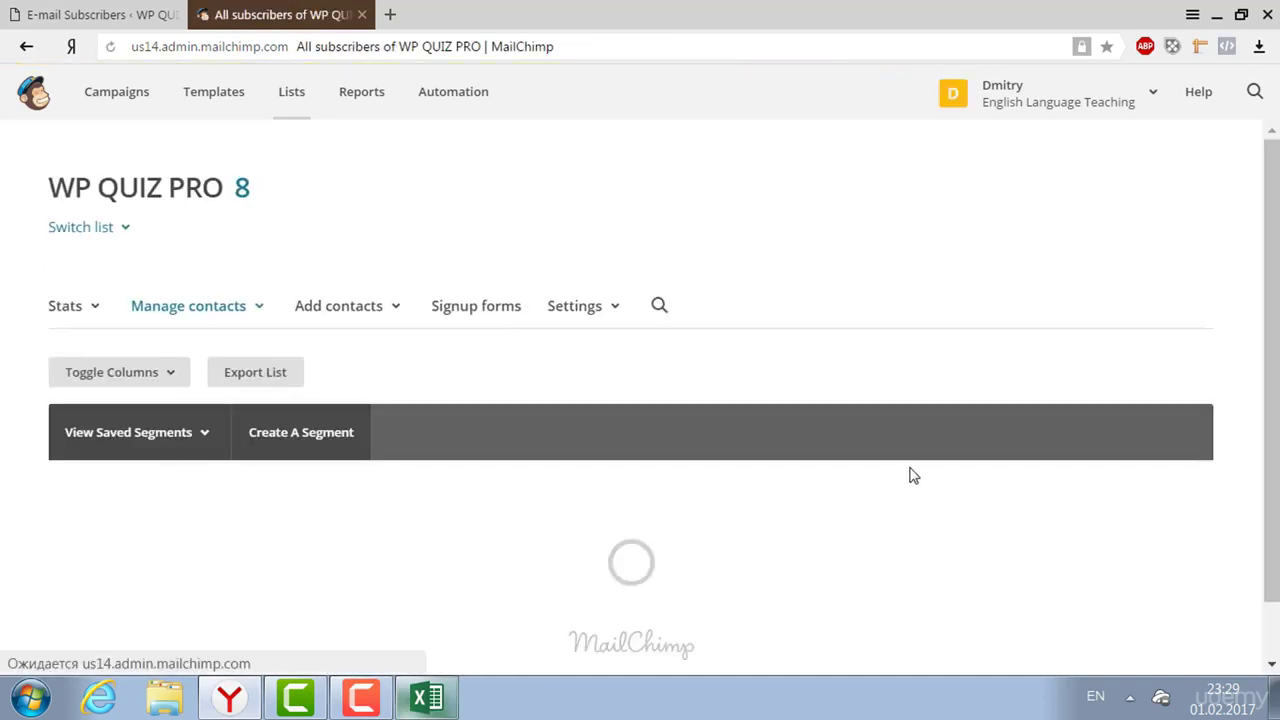
scroll(1217, 440, "down", 3)
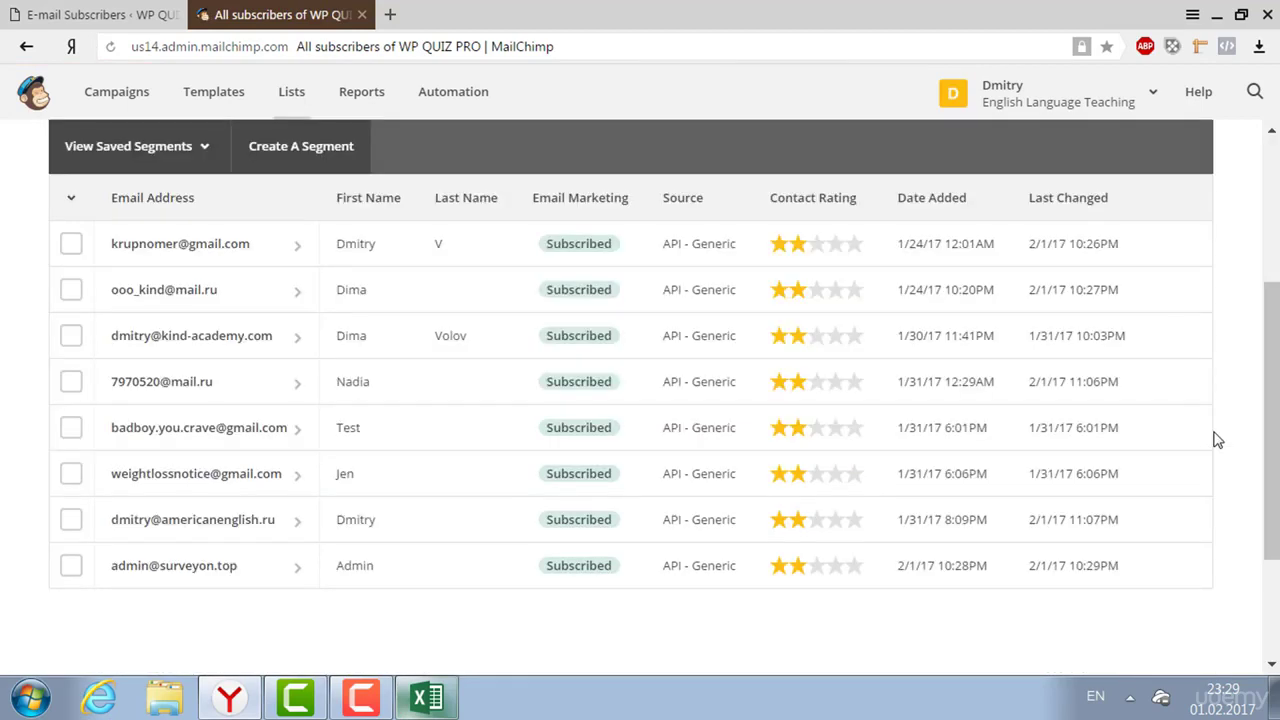
left_click_drag(1270, 443, 1270, 396)
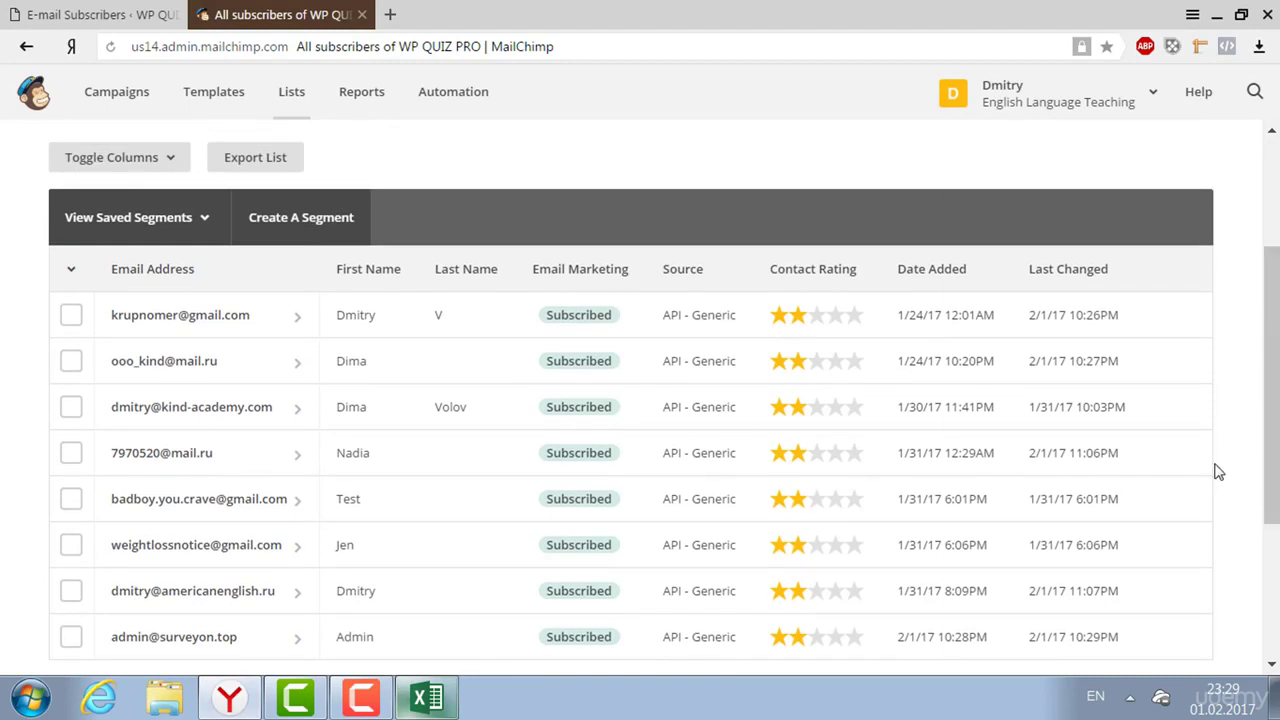
mouse_move(1269, 432)
left_mouse_down()
mouse_move(1270, 468)
mouse_move(1270, 422)
left_mouse_up()
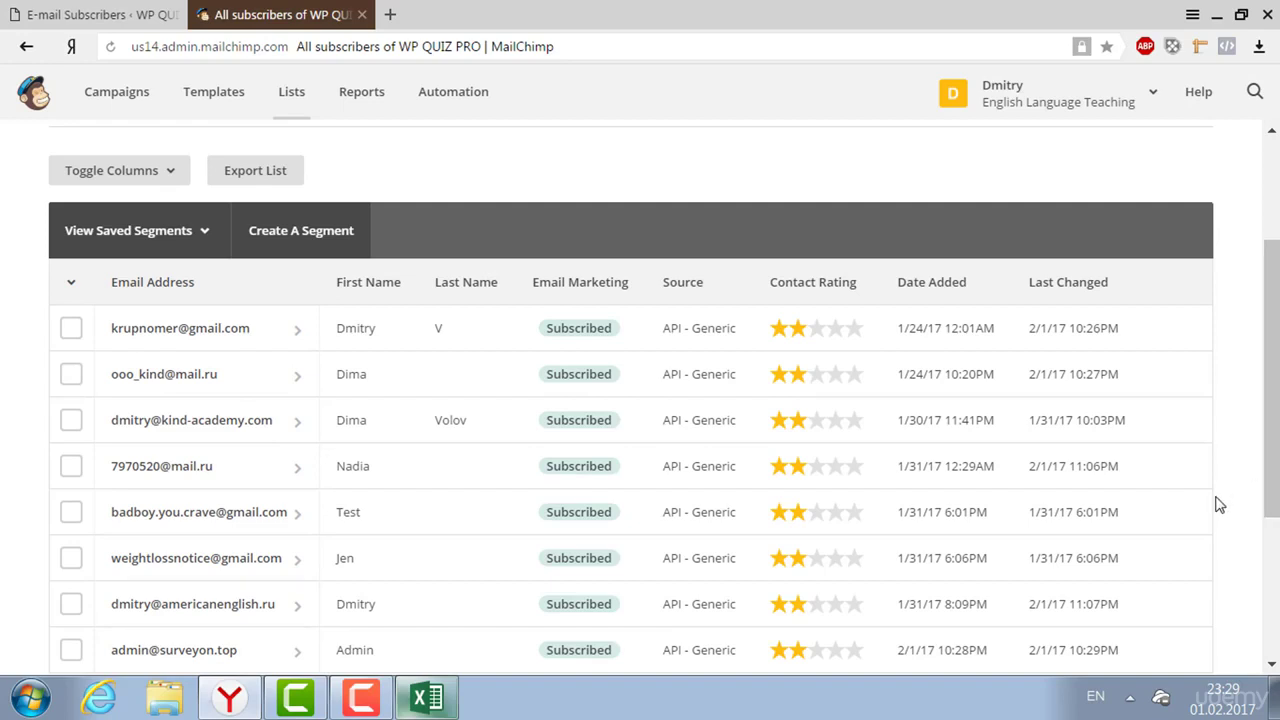
scroll(1232, 401, "down", 1)
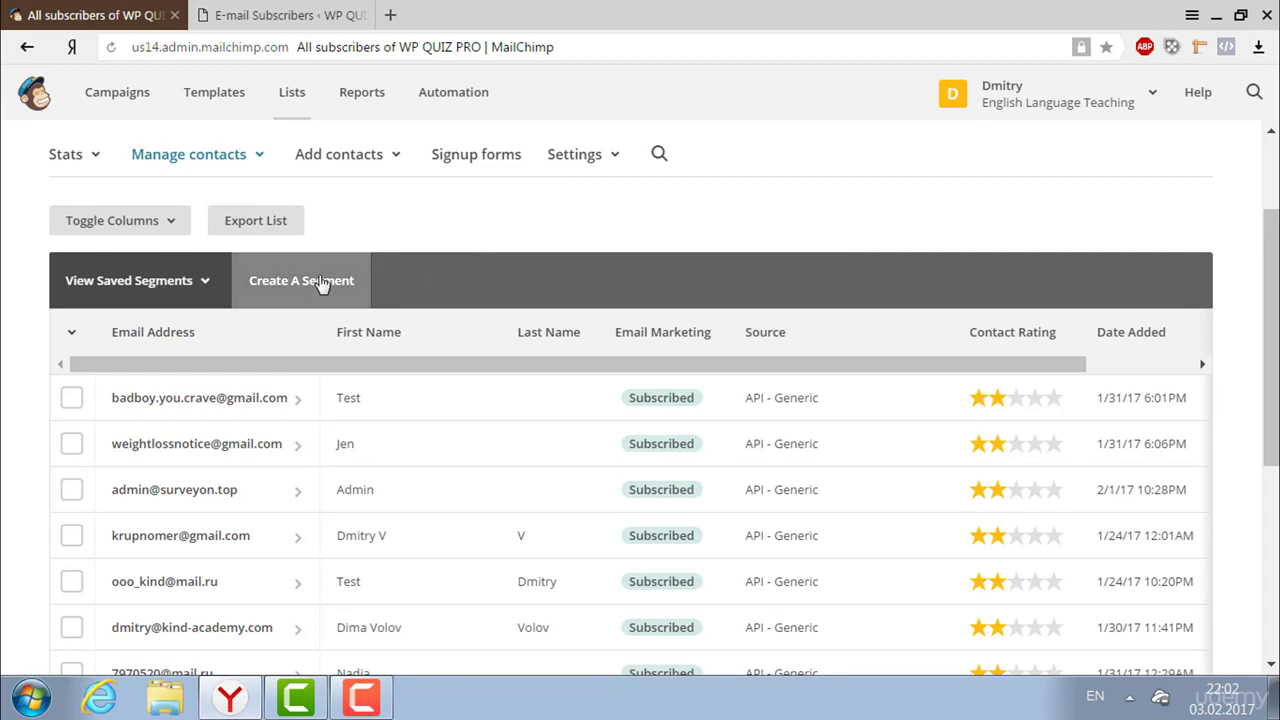
Examine the new segment conditions for the WP QUIZ PRO list and the static segment form for importing or pasting e-mail addresses
left_click(321, 283)
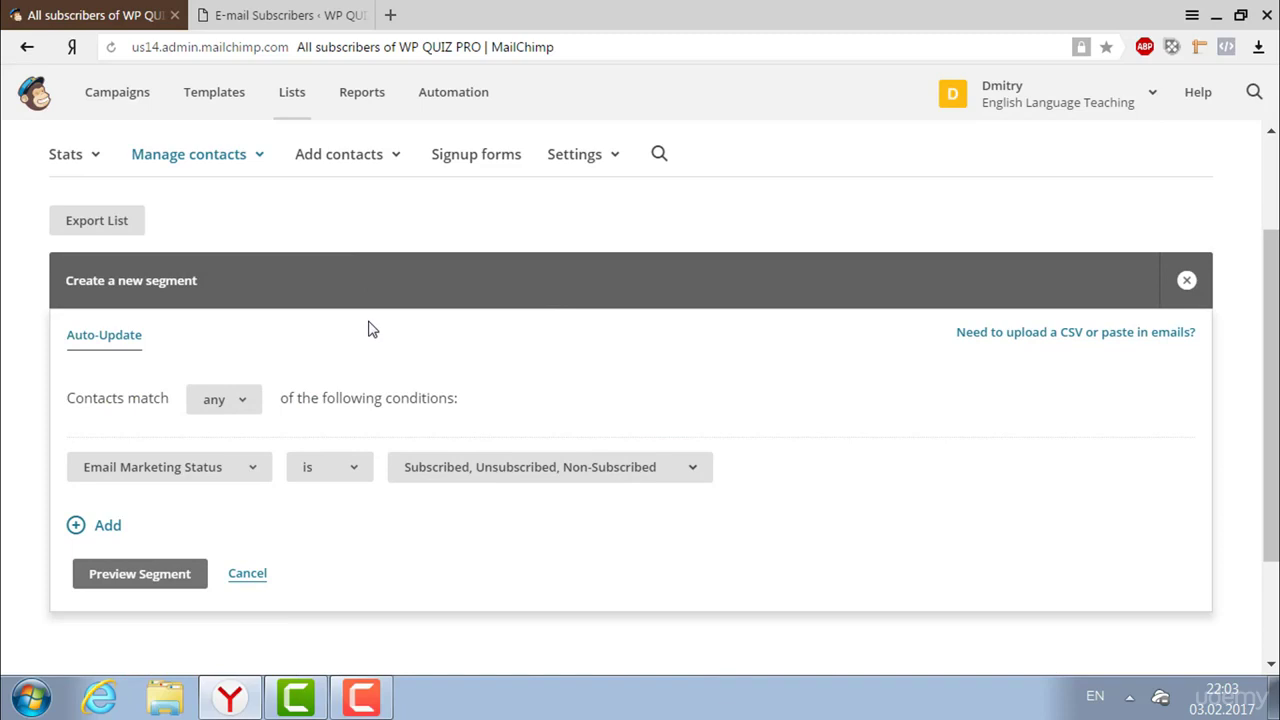
left_click_drag(1274, 409, 1272, 498)
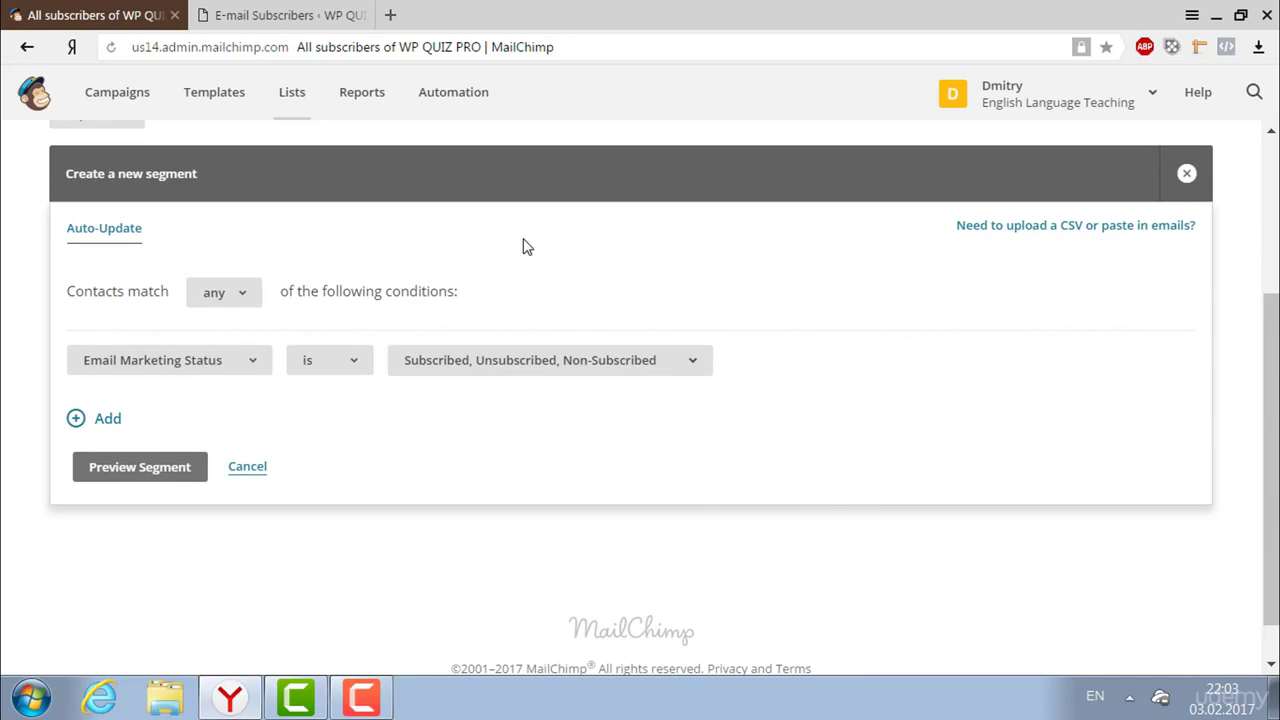
scroll(560, 330, "up", 3)
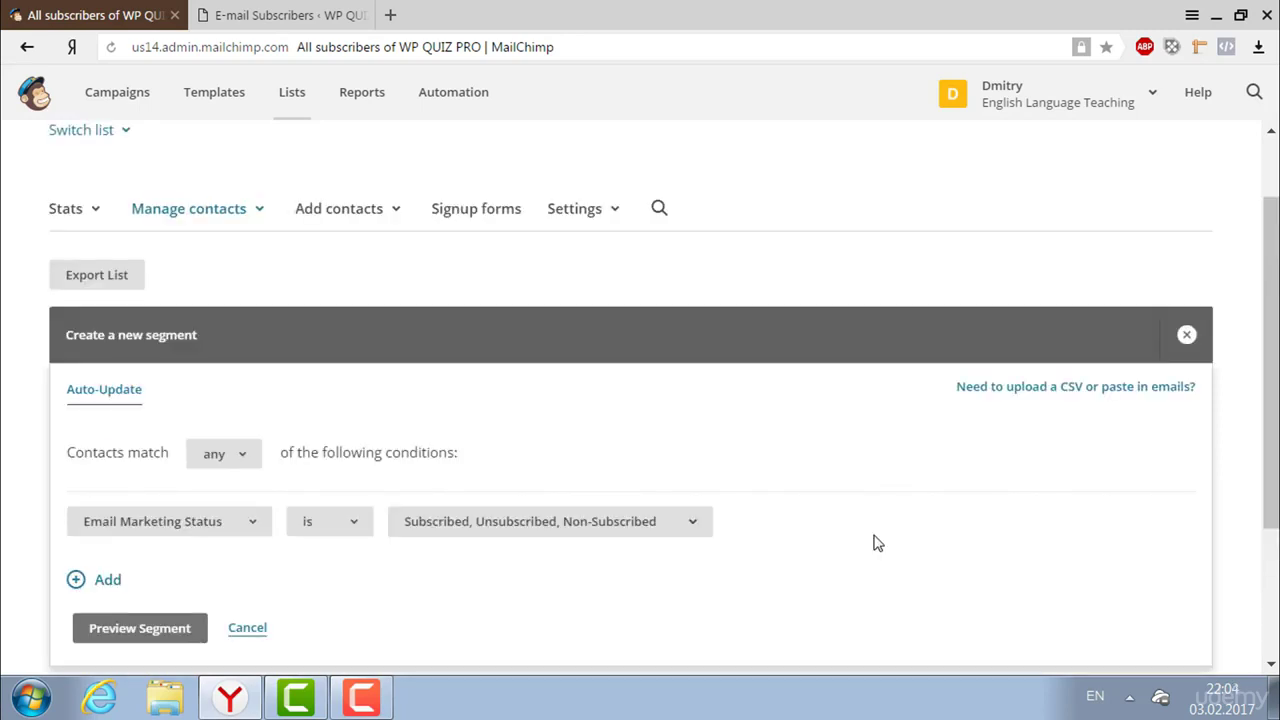
left_click(1058, 392)
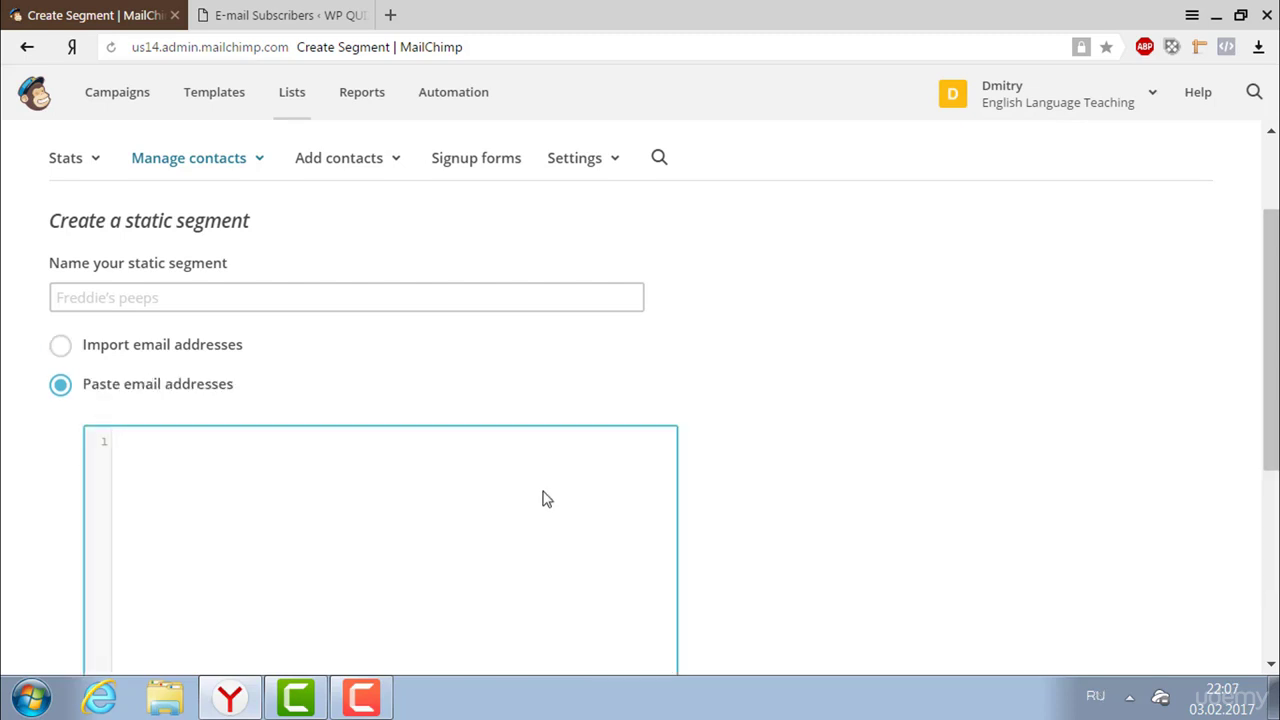
left_click(752, 438)
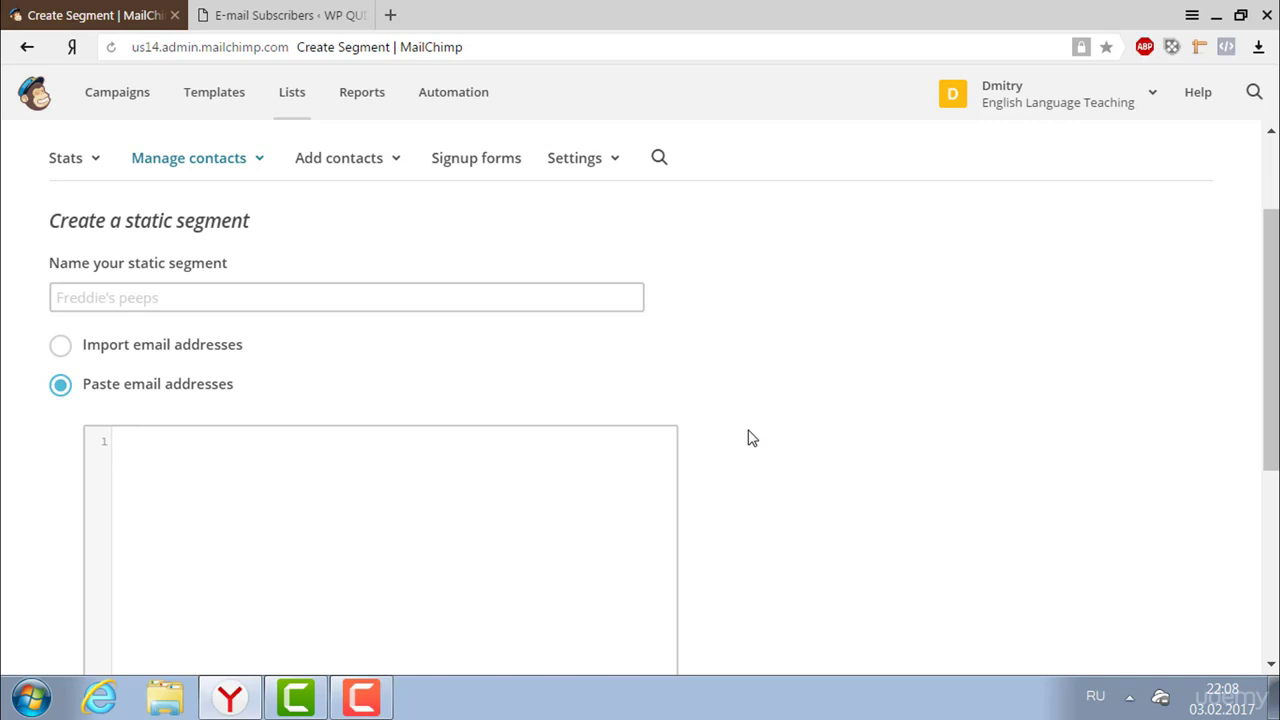
left_click_drag(1260, 388, 1240, 320)
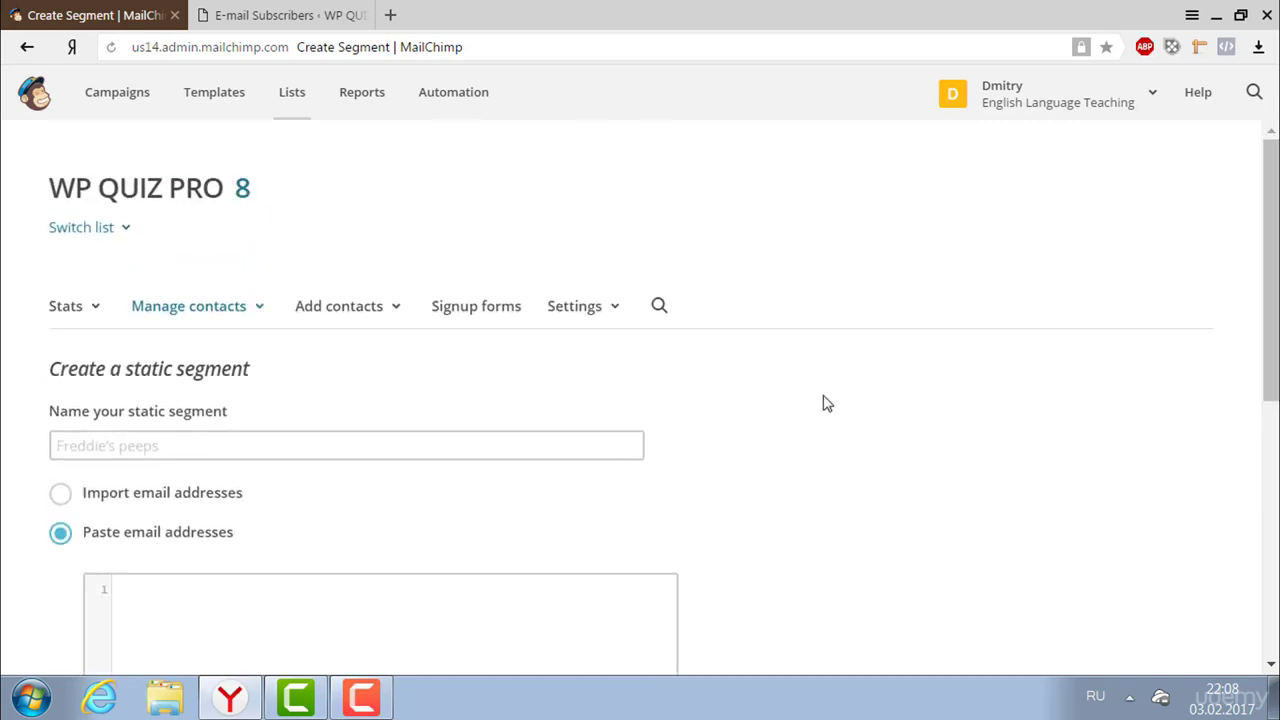
left_click(190, 315)
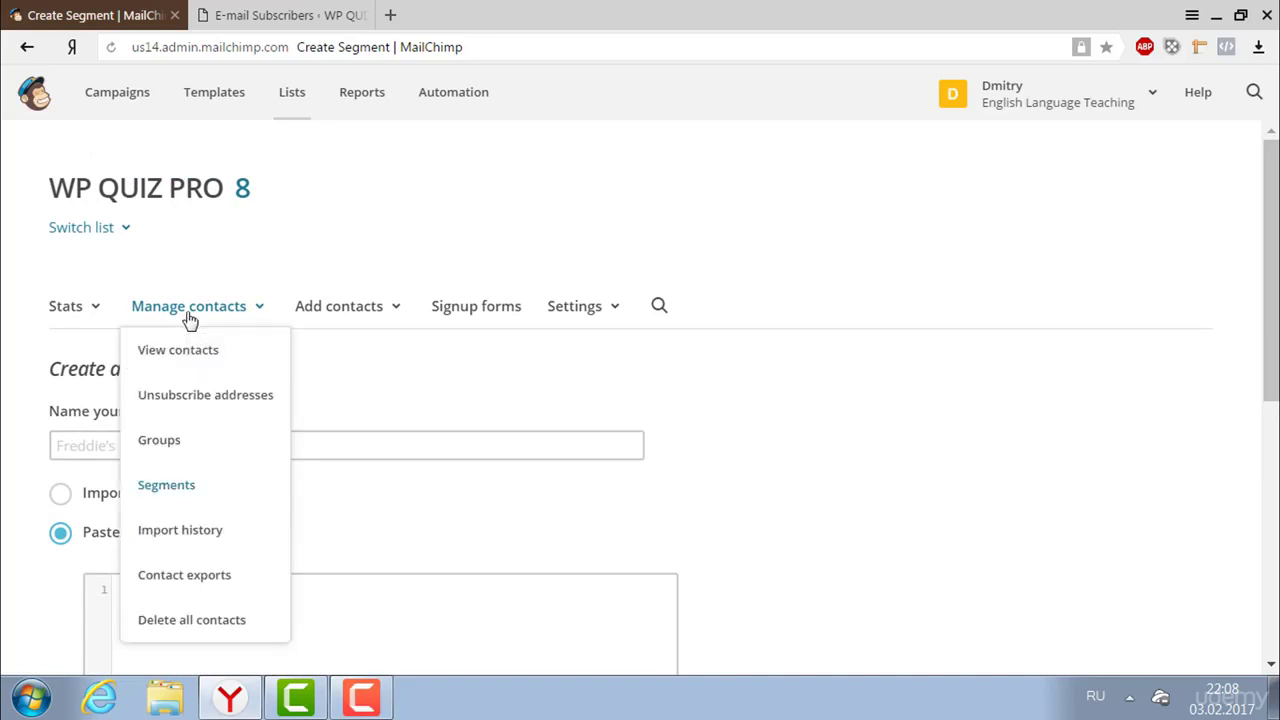
left_click(243, 193)
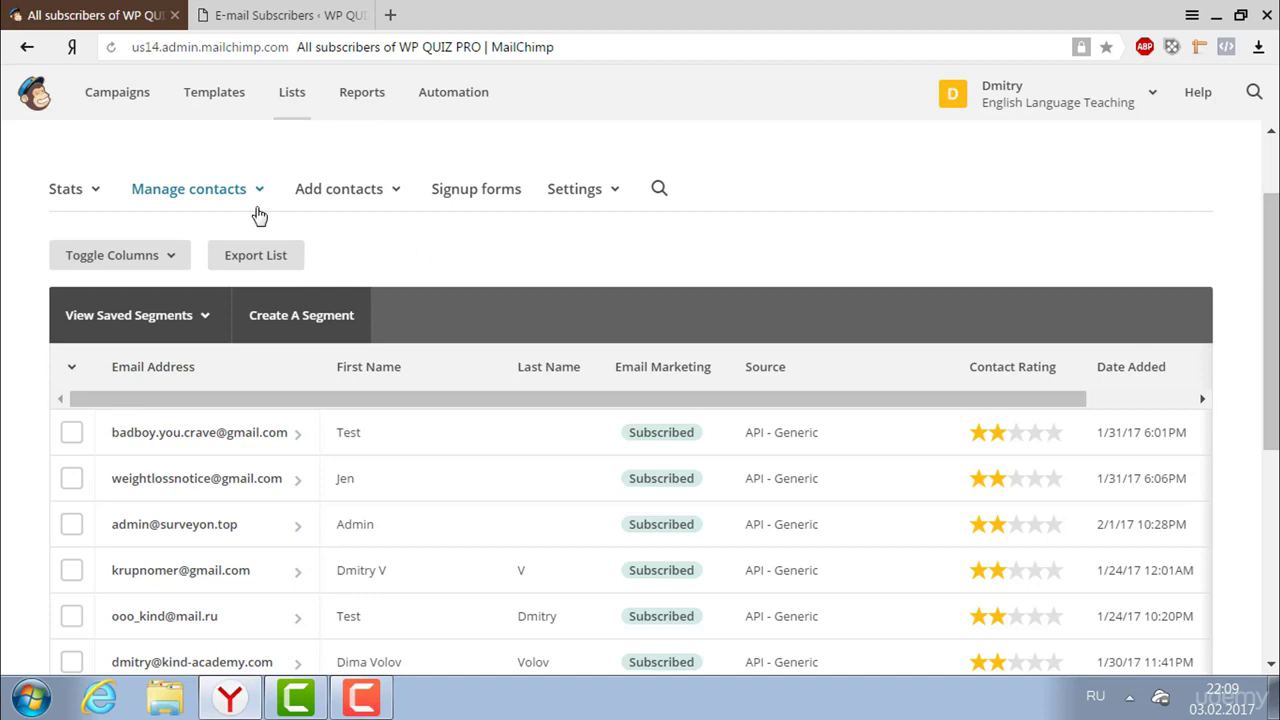
Start creating groups for the WP QUIZ PRO list and choose not to show them on the signup form
left_click(259, 192)
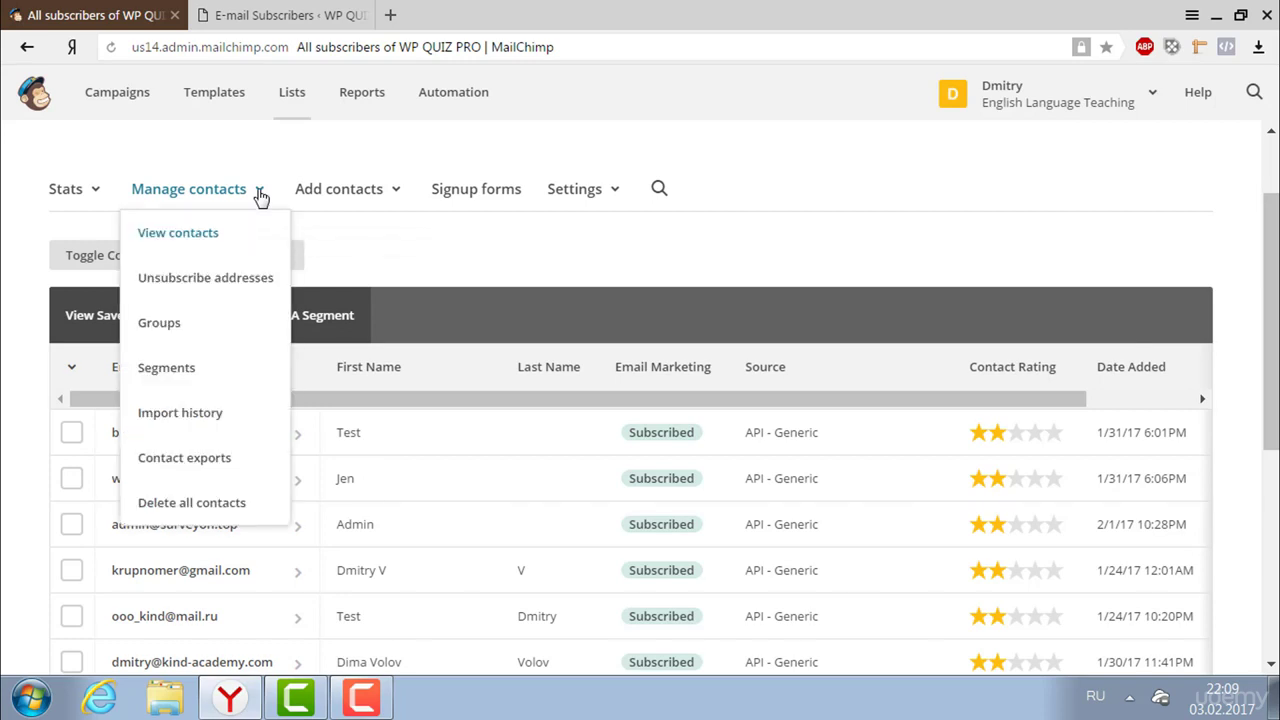
left_click(160, 323)
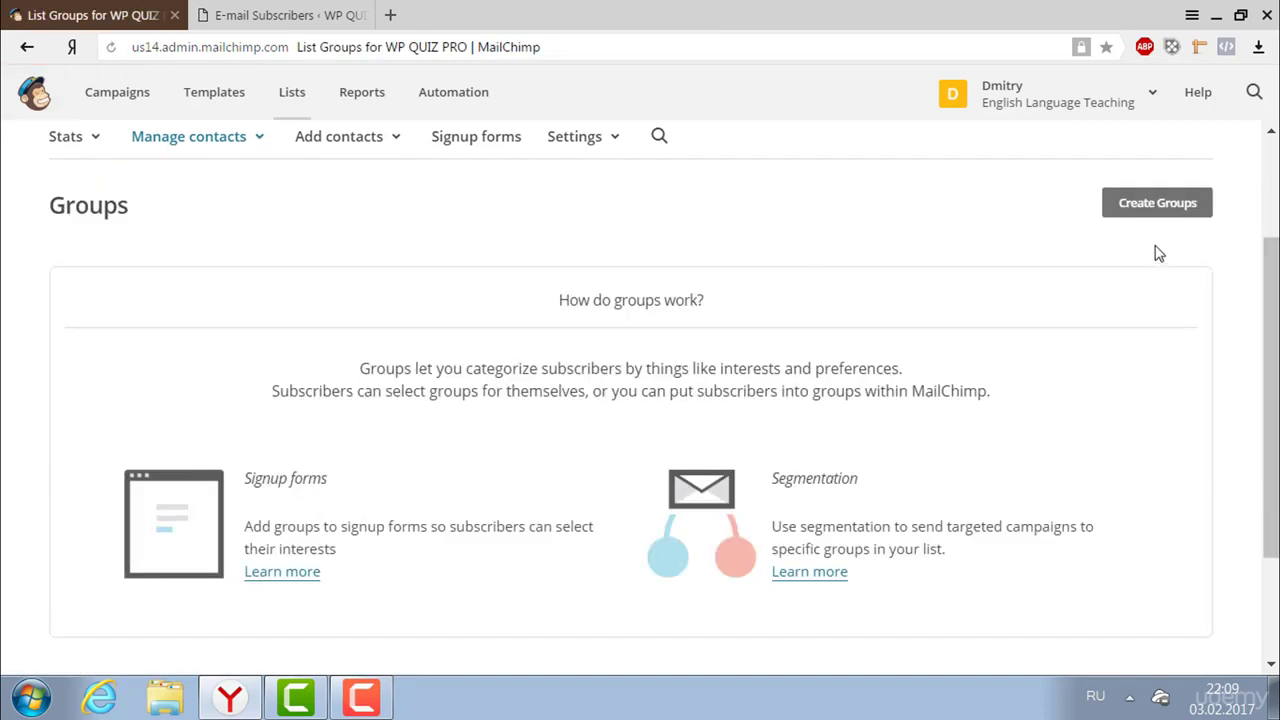
left_click(1163, 208)
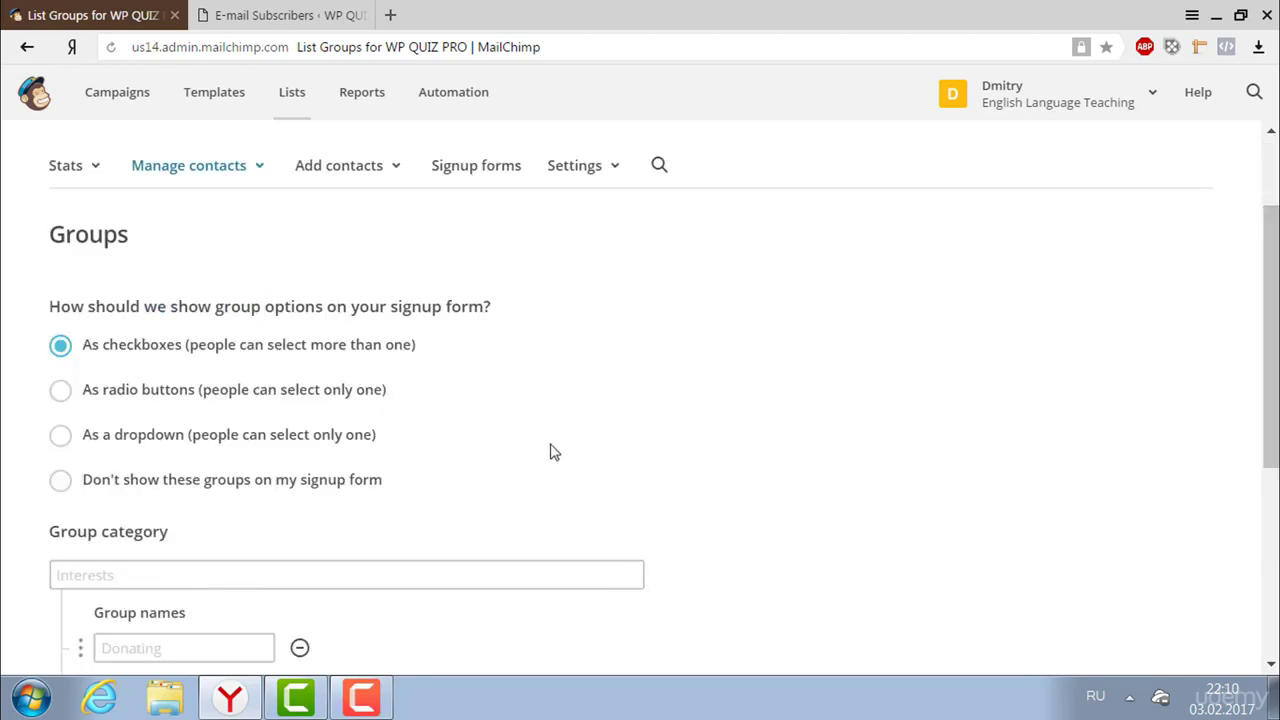
left_click(61, 482)
scroll(603, 541, "down", 2)
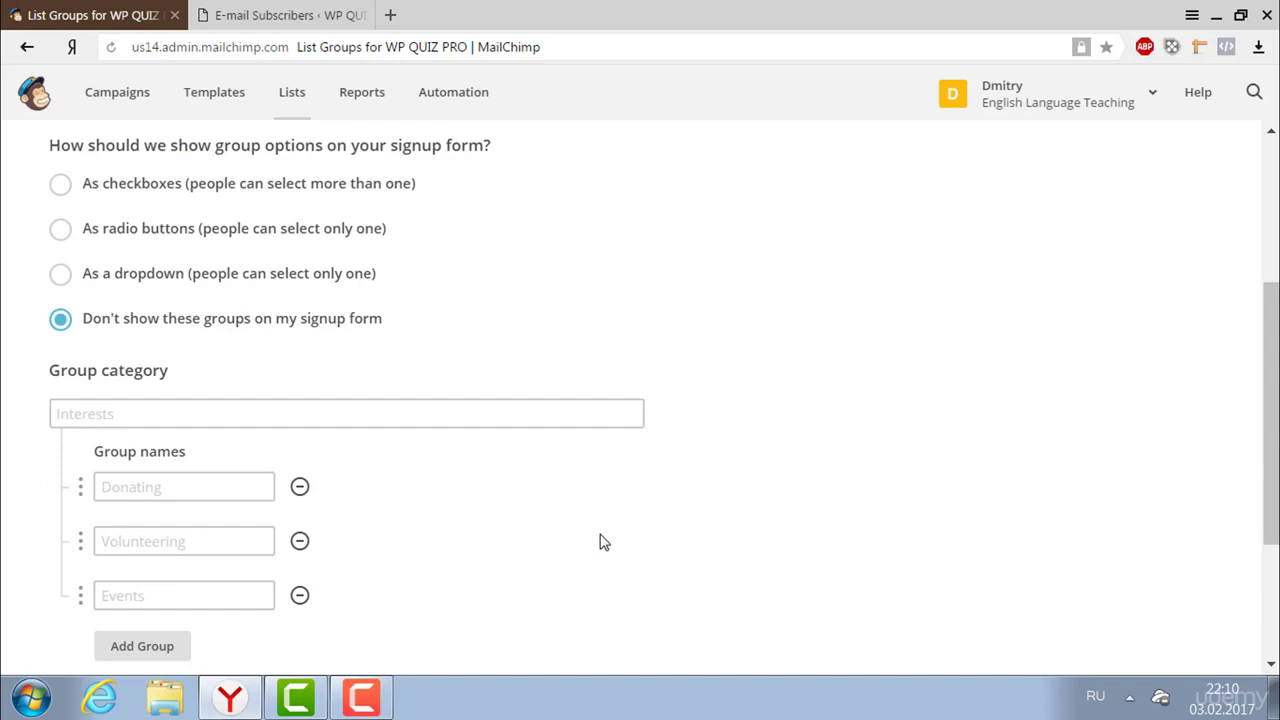
scroll(120, 420, "down", 1)
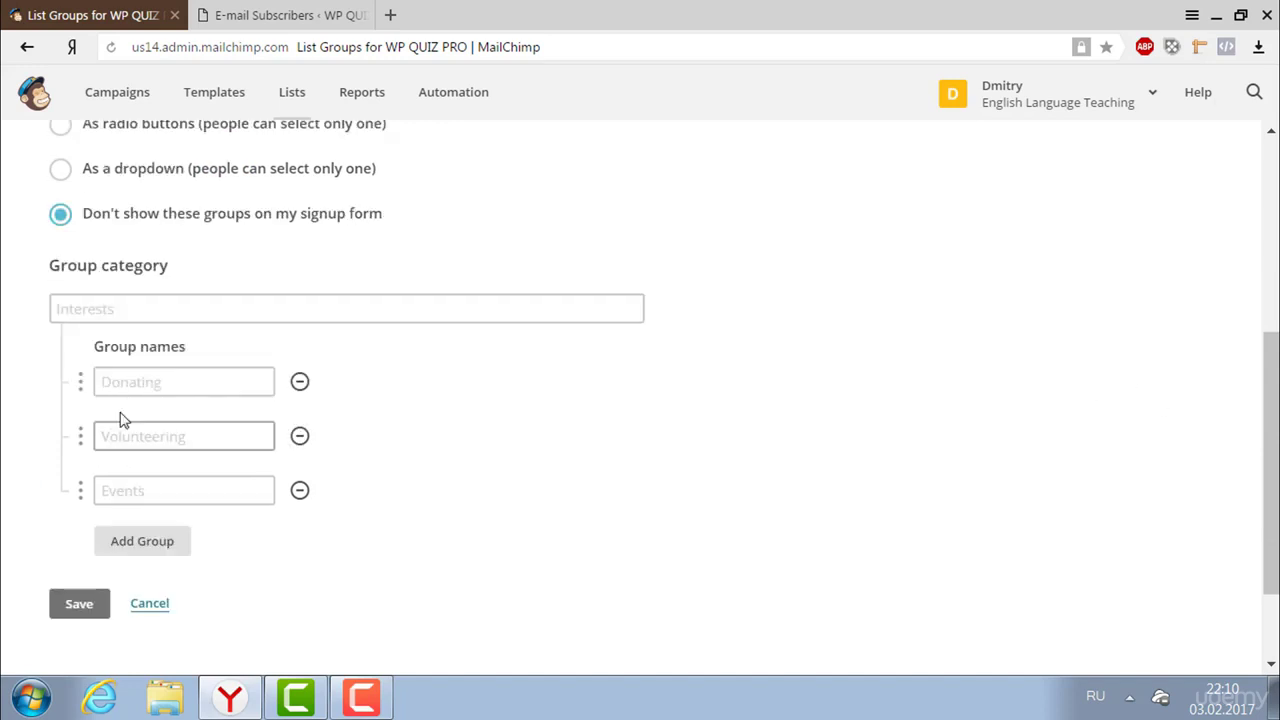
Name the group category Quizzes, enter Make Money Online Quiz as its first group, and save the groups
left_click(147, 298)
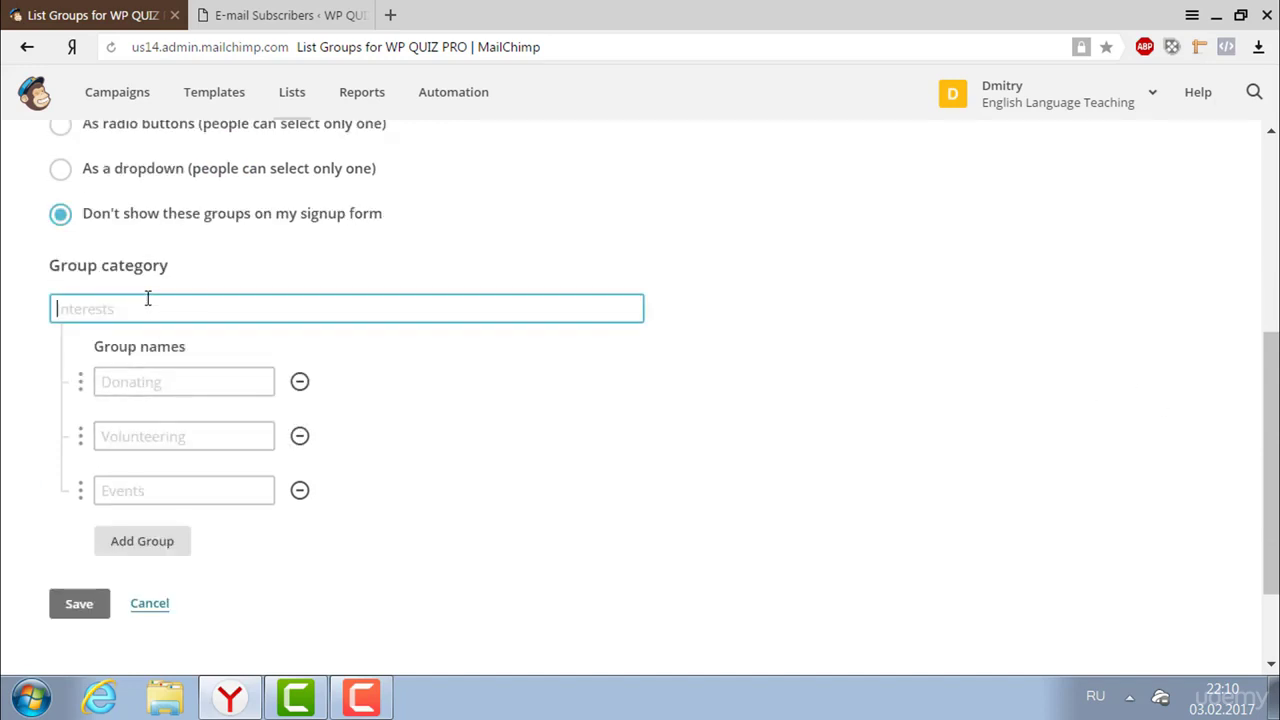
key("alt+shift")
type("Quizzes")
key("Tab")
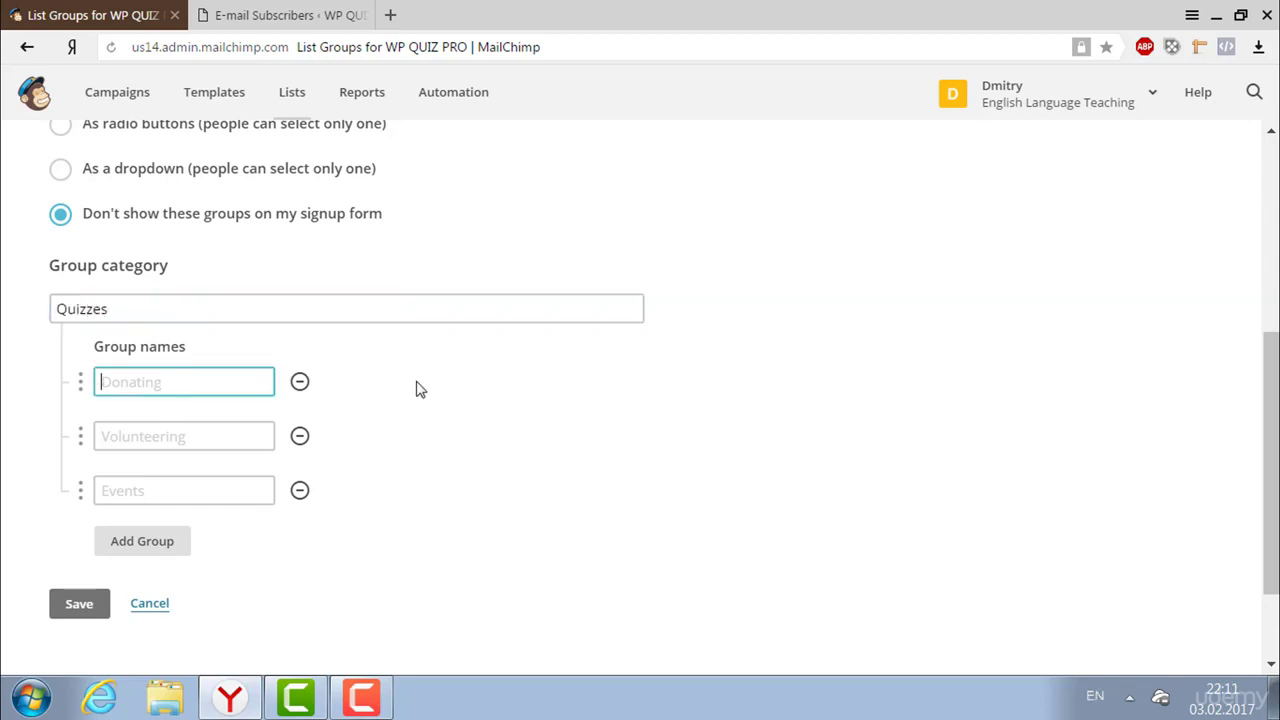
type("Make Money Online ")
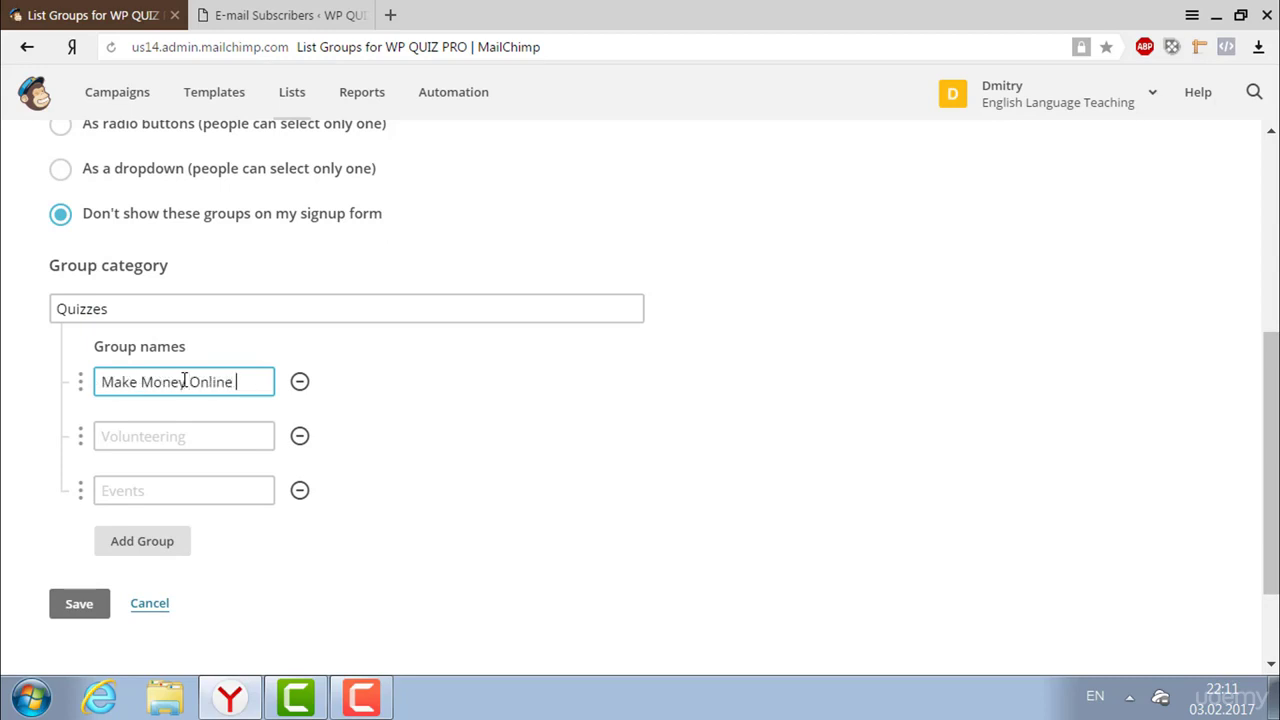
type("Quiz")
left_click(76, 606)
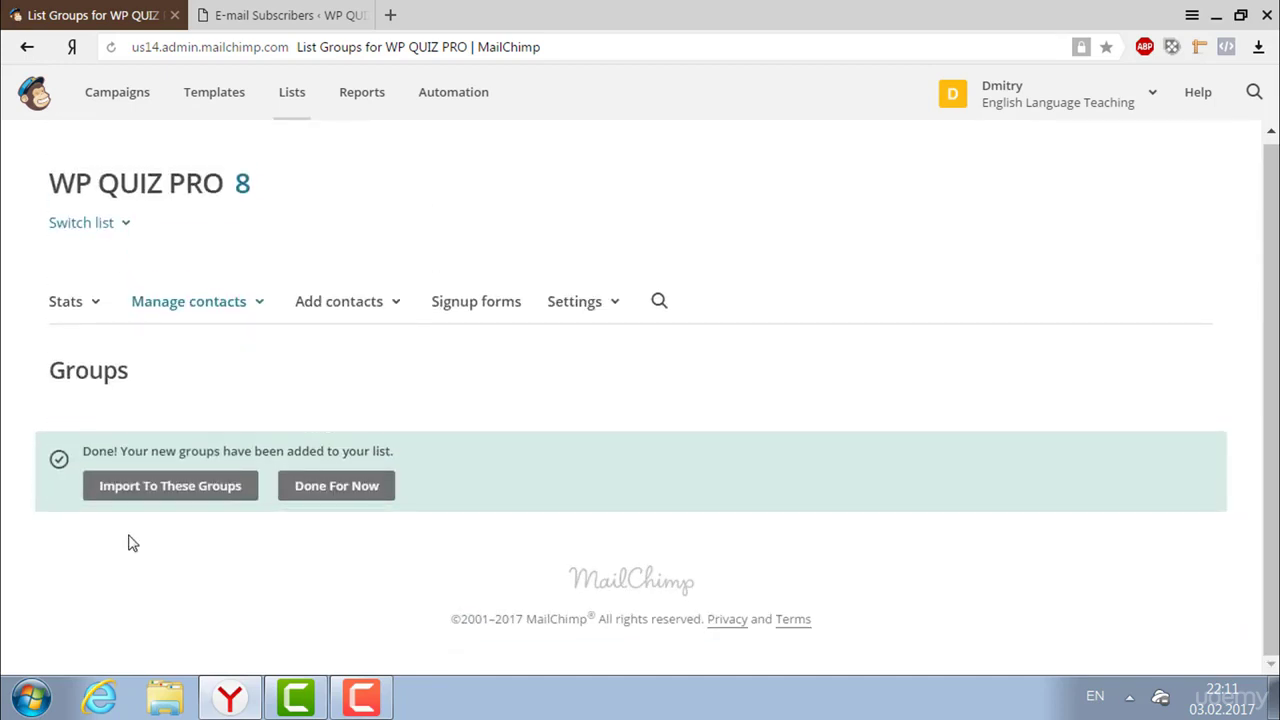
Start an import into the new groups with a CSV or tab-delimited text file as the contact source
left_click(180, 489)
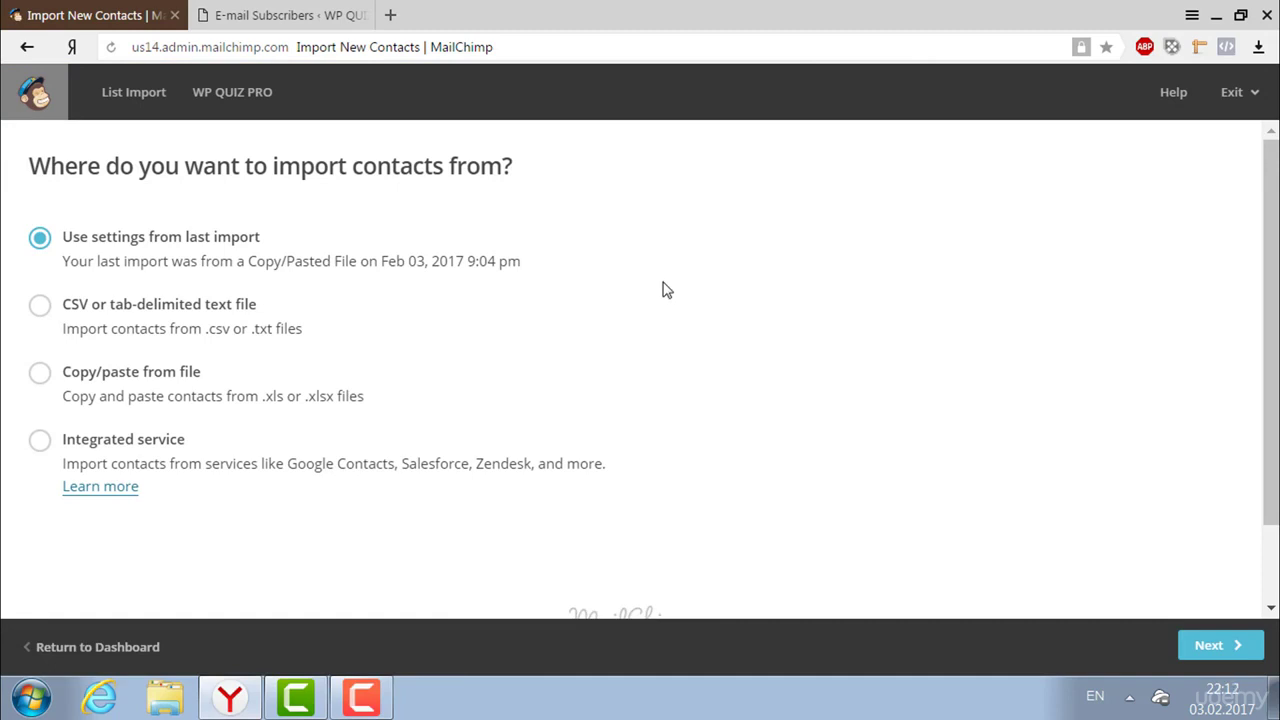
left_click(40, 306)
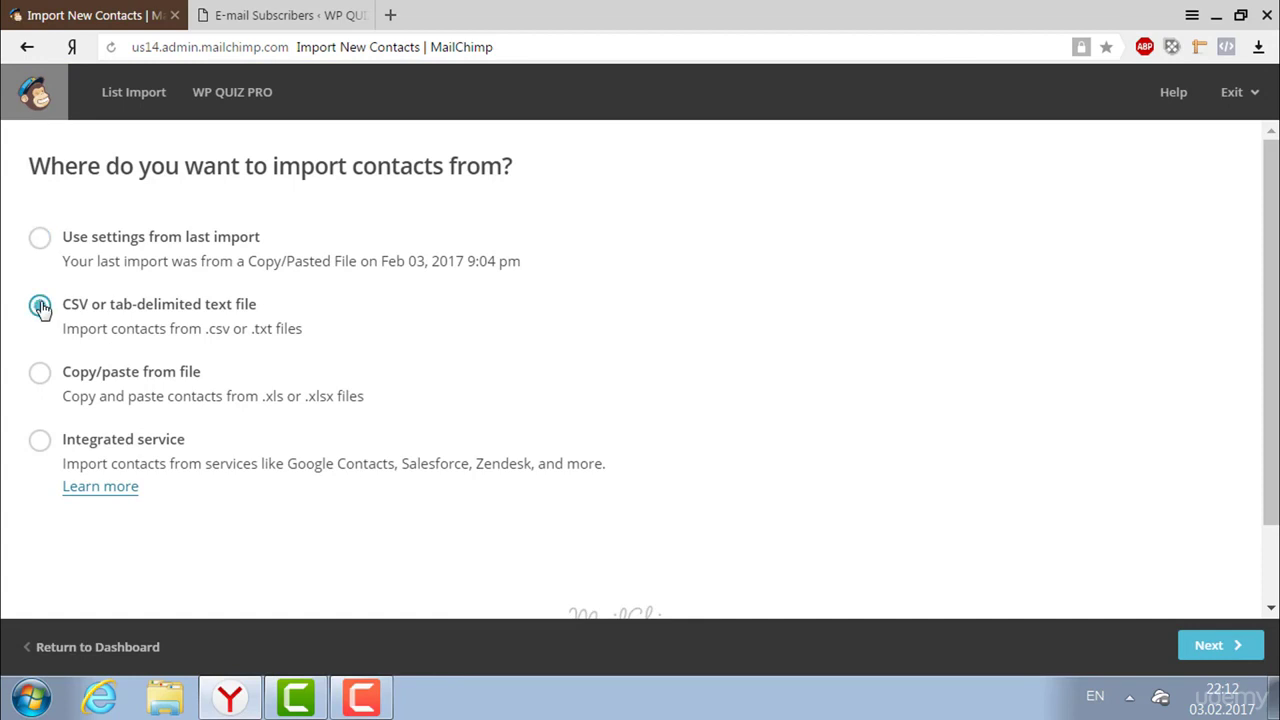
left_click(1233, 648)
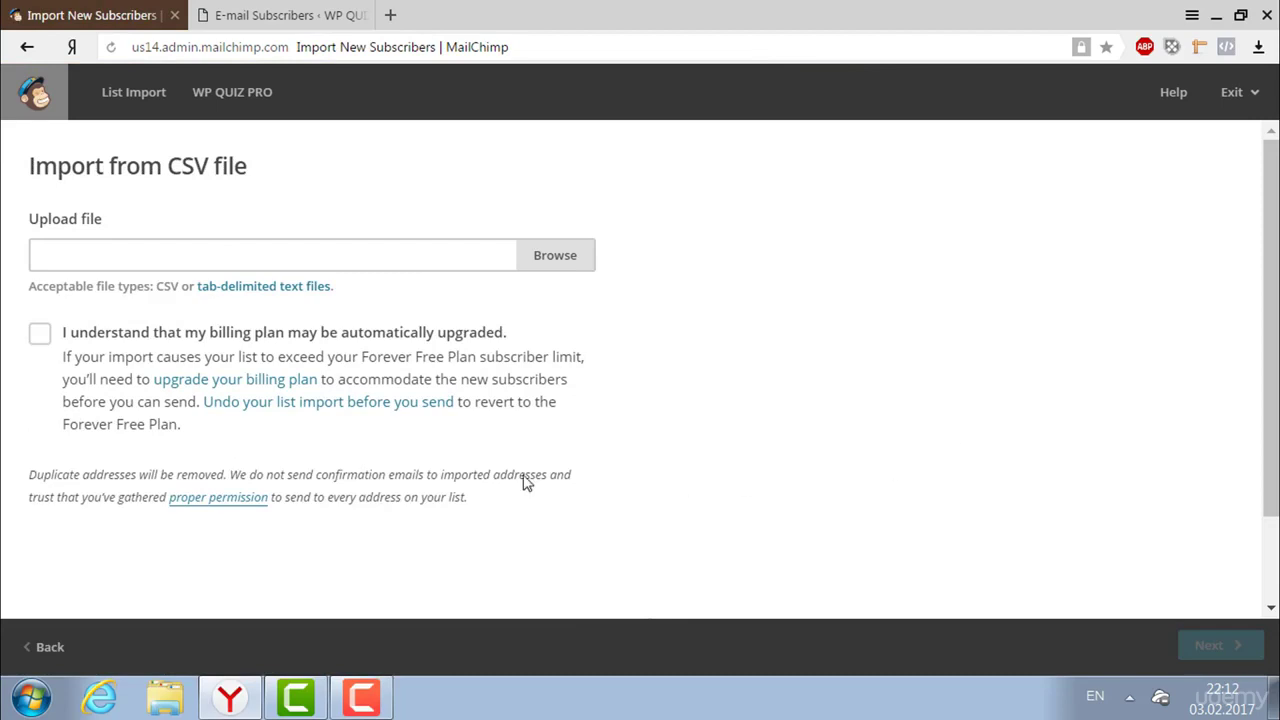
Upload MakeMoneyOnlineQuiz.csv from the WP QUIZ folder and acknowledge that the billing plan may be automatically upgraded
left_click(560, 257)
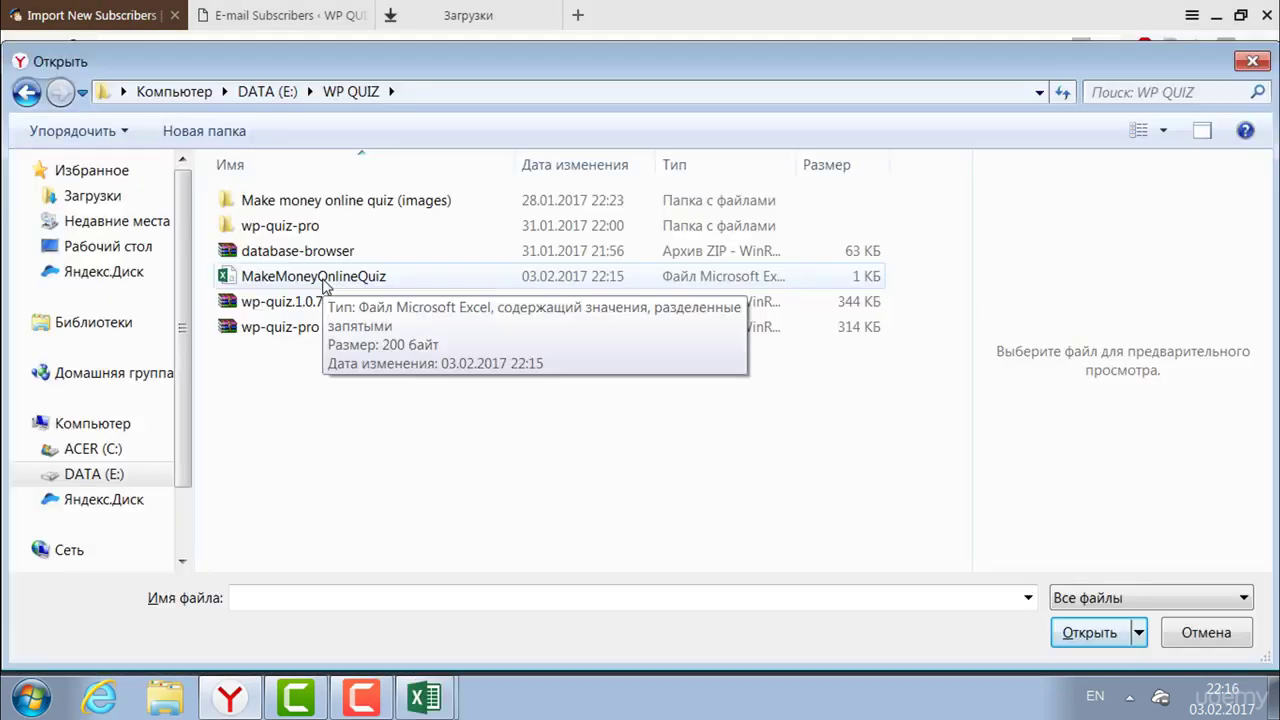
double_click(322, 280)
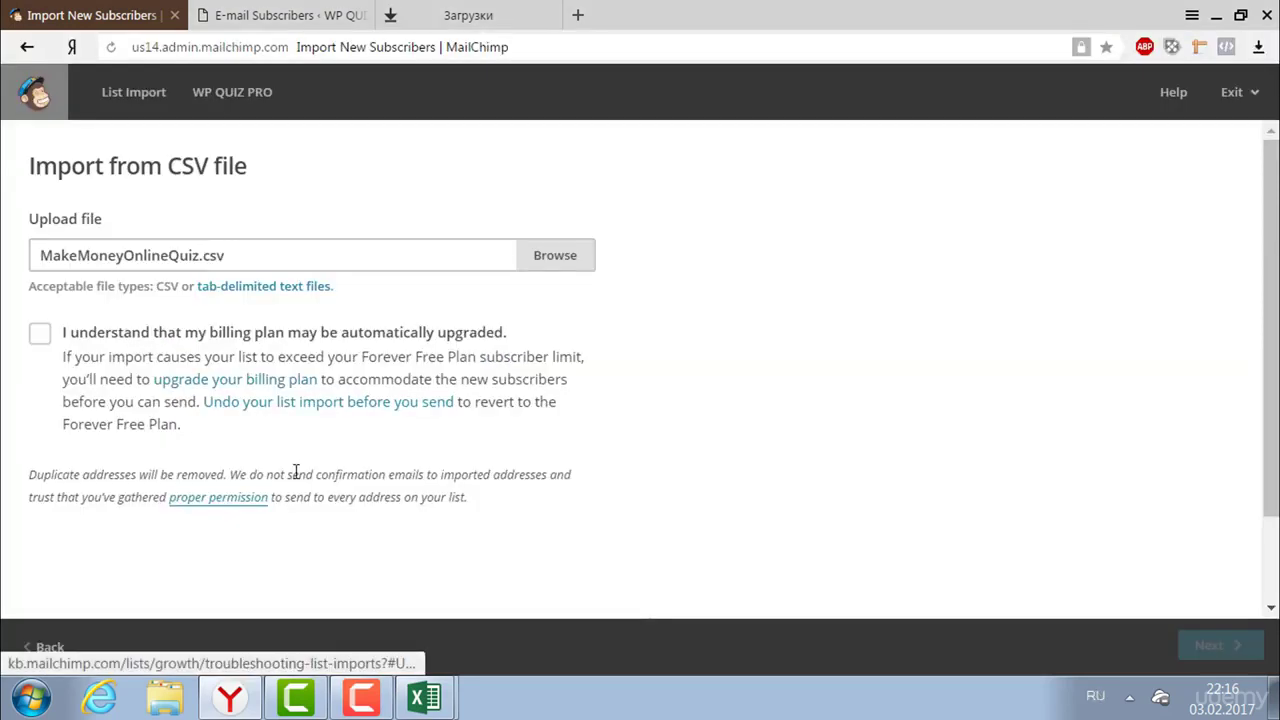
left_click(40, 338)
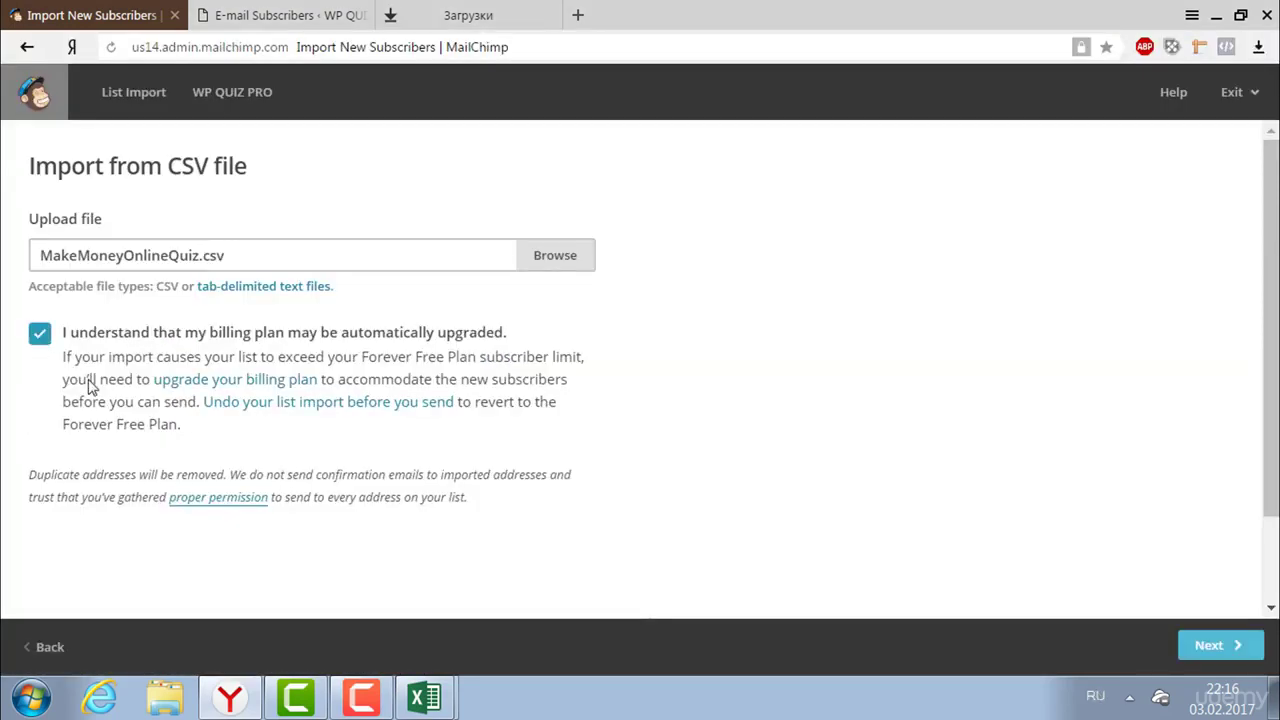
left_click(1226, 648)
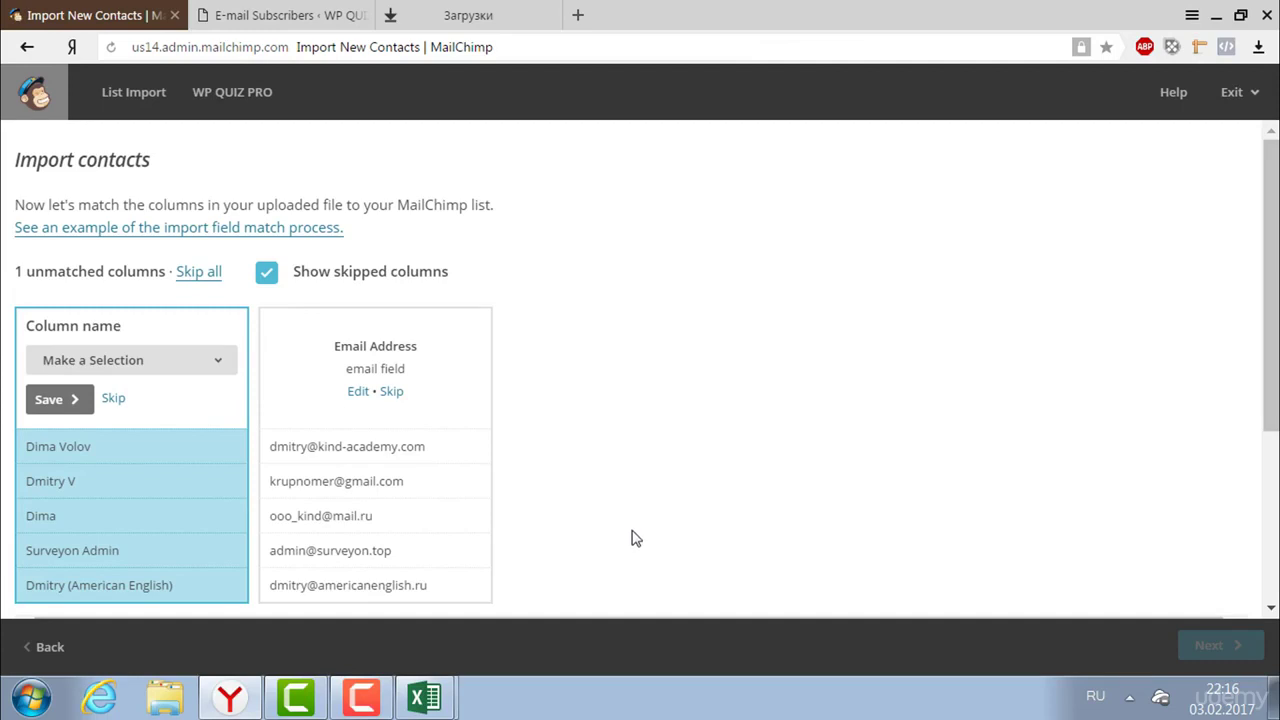
Match the names column to First Name, keep the second column as Email Address, and continue to the import settings
left_click_drag(1272, 291, 1269, 328)
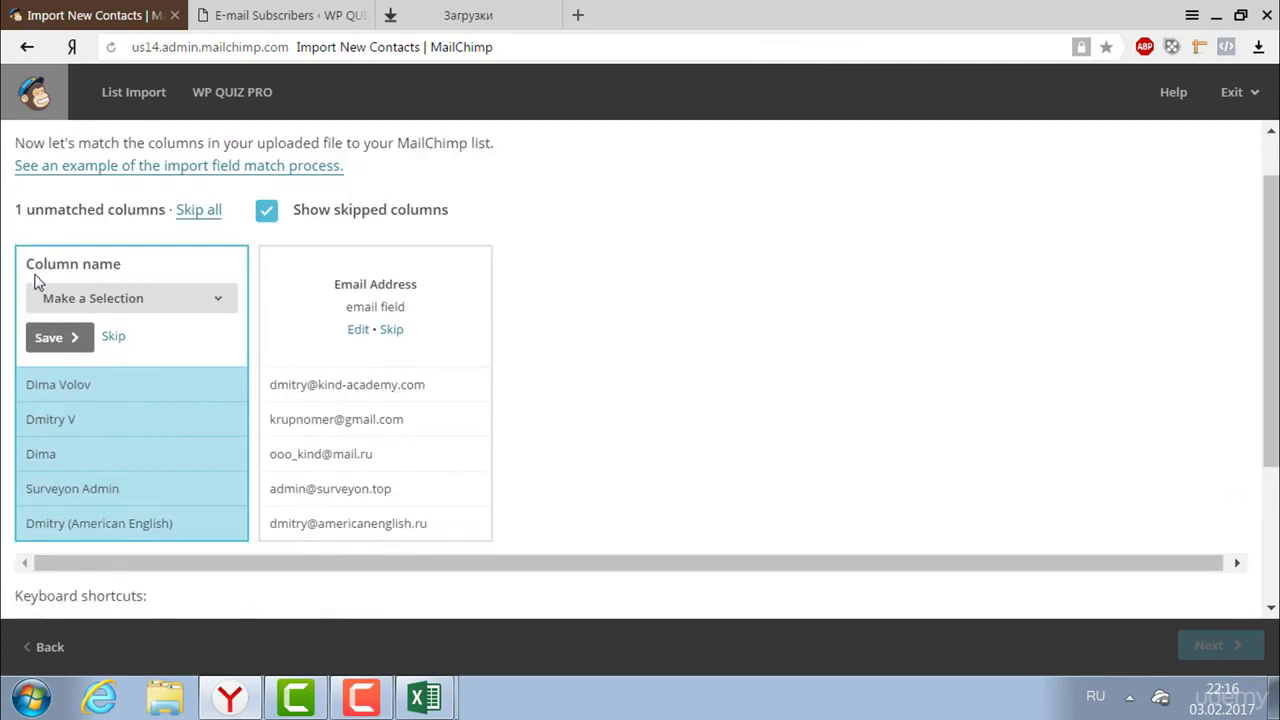
left_click(112, 304)
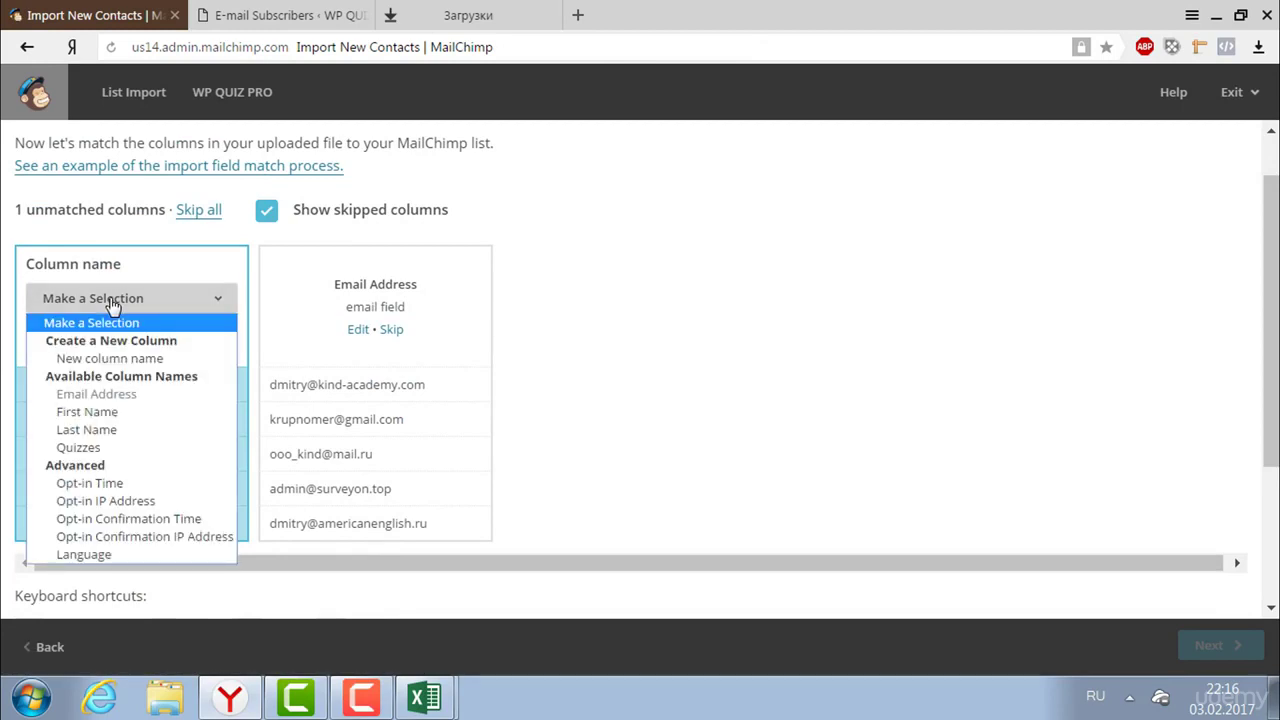
left_click(99, 412)
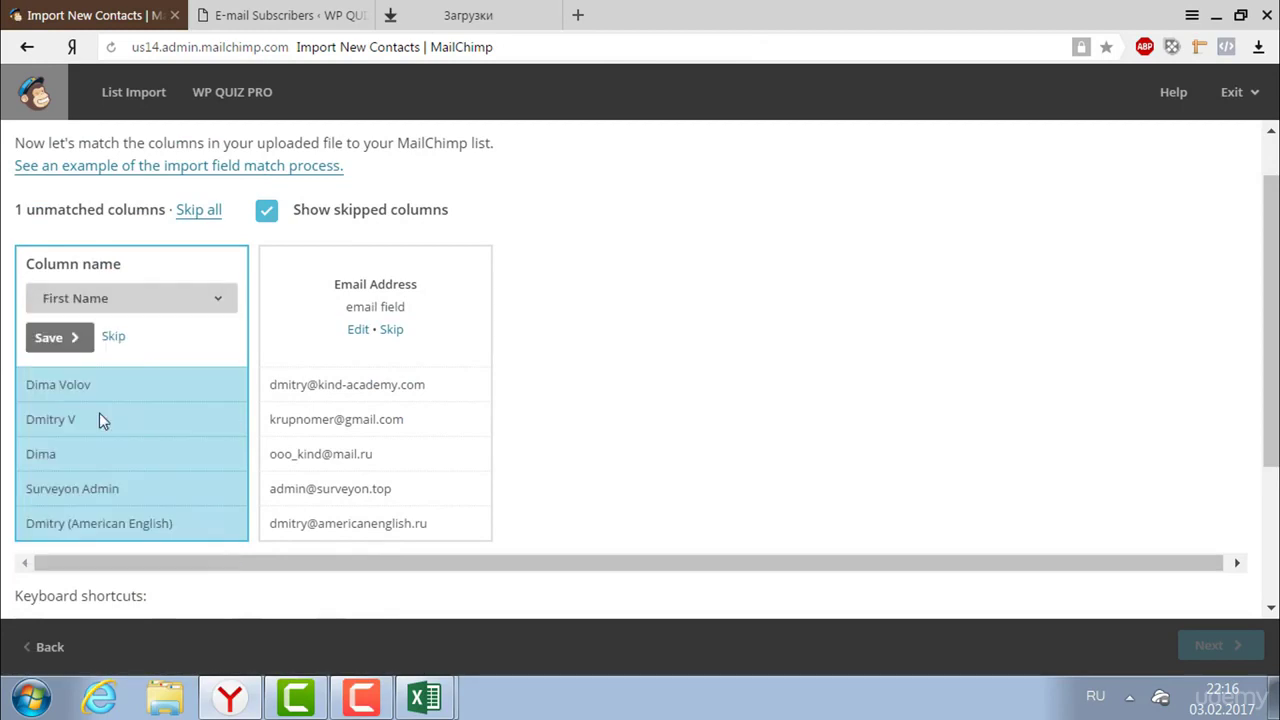
left_click(64, 338)
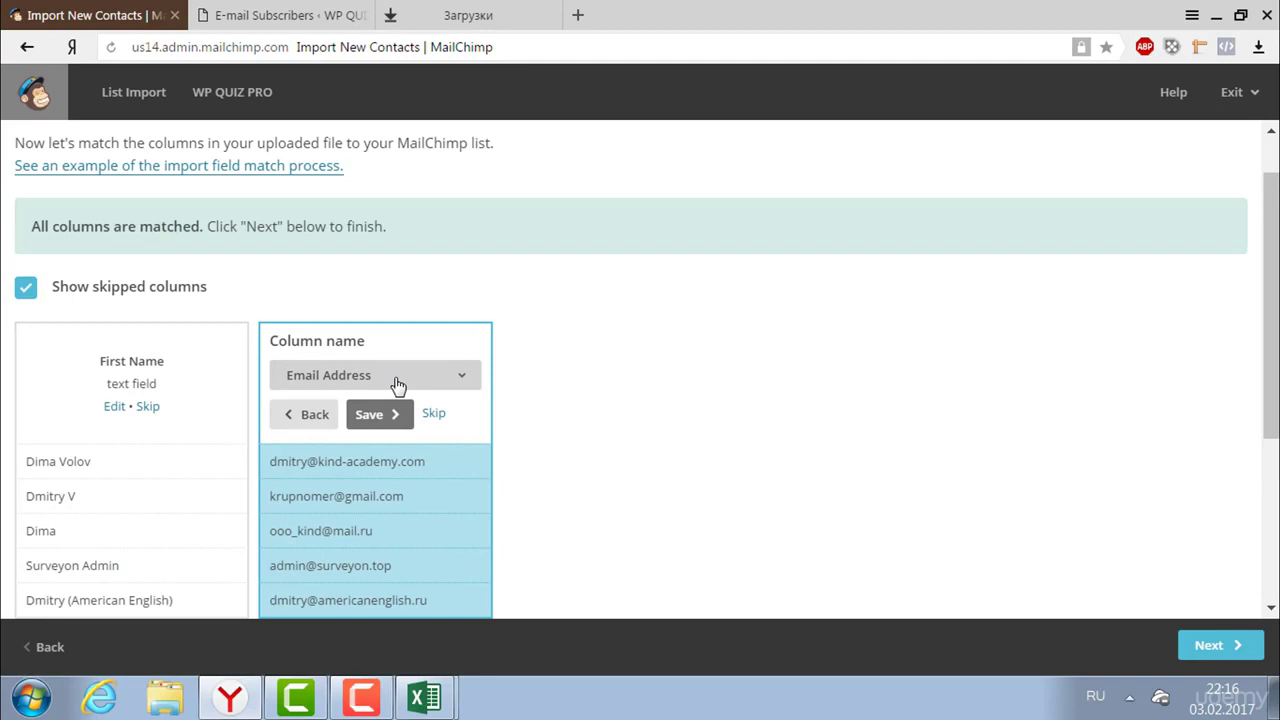
left_click(388, 416)
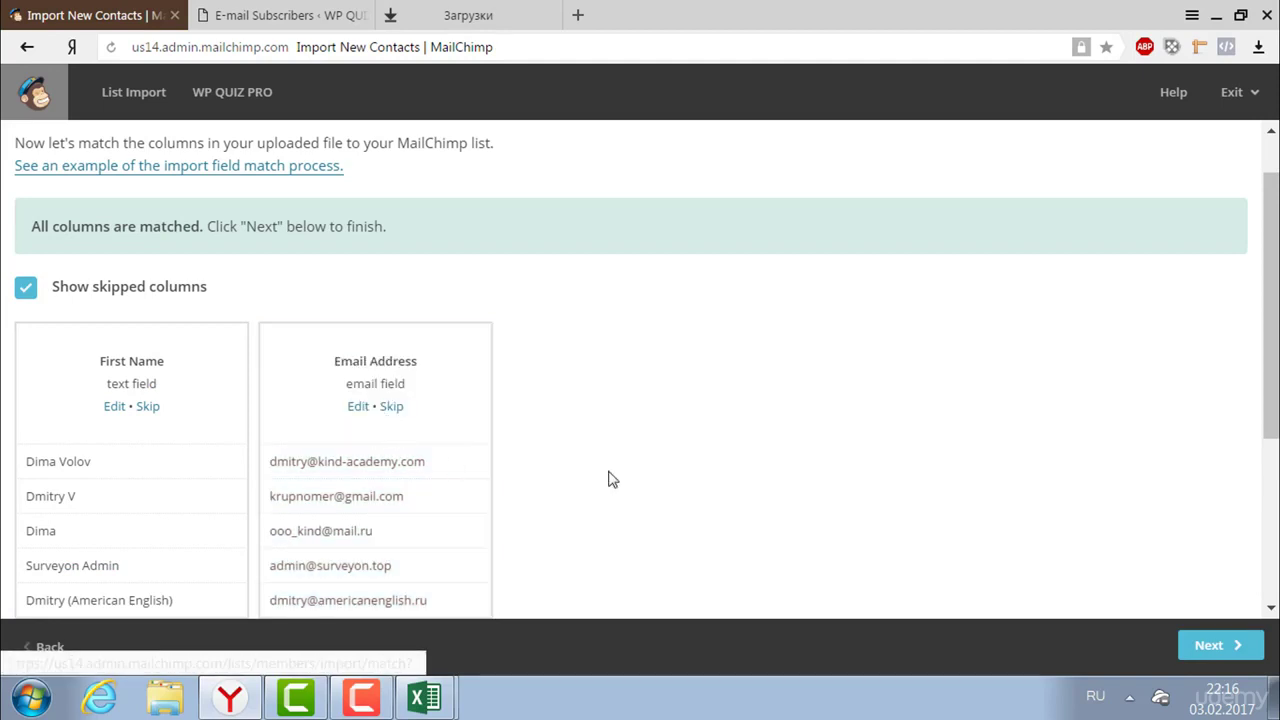
scroll(608, 480, "down", 3)
left_click(1226, 652)
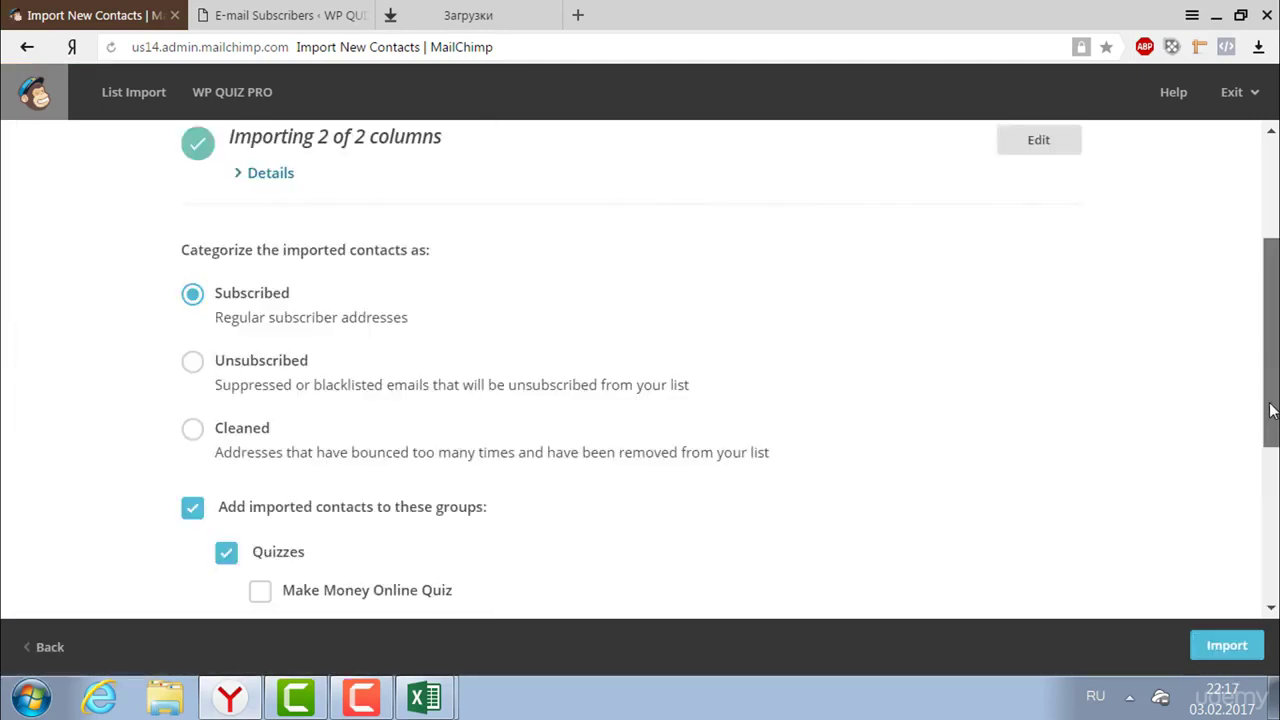
Import the contacts as Subscribed into the Make Money Online Quiz group with auto-update of the existing list enabled
left_click_drag(1271, 399, 1271, 416)
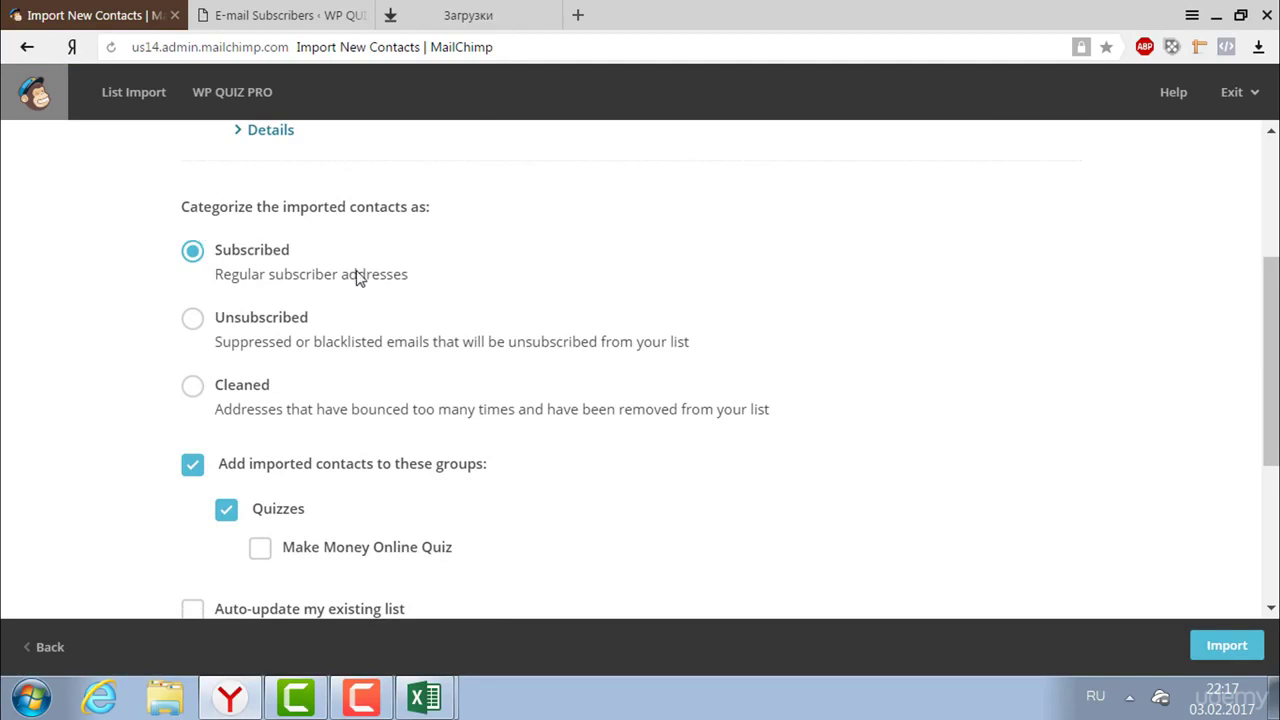
scroll(1051, 374, "down", 3)
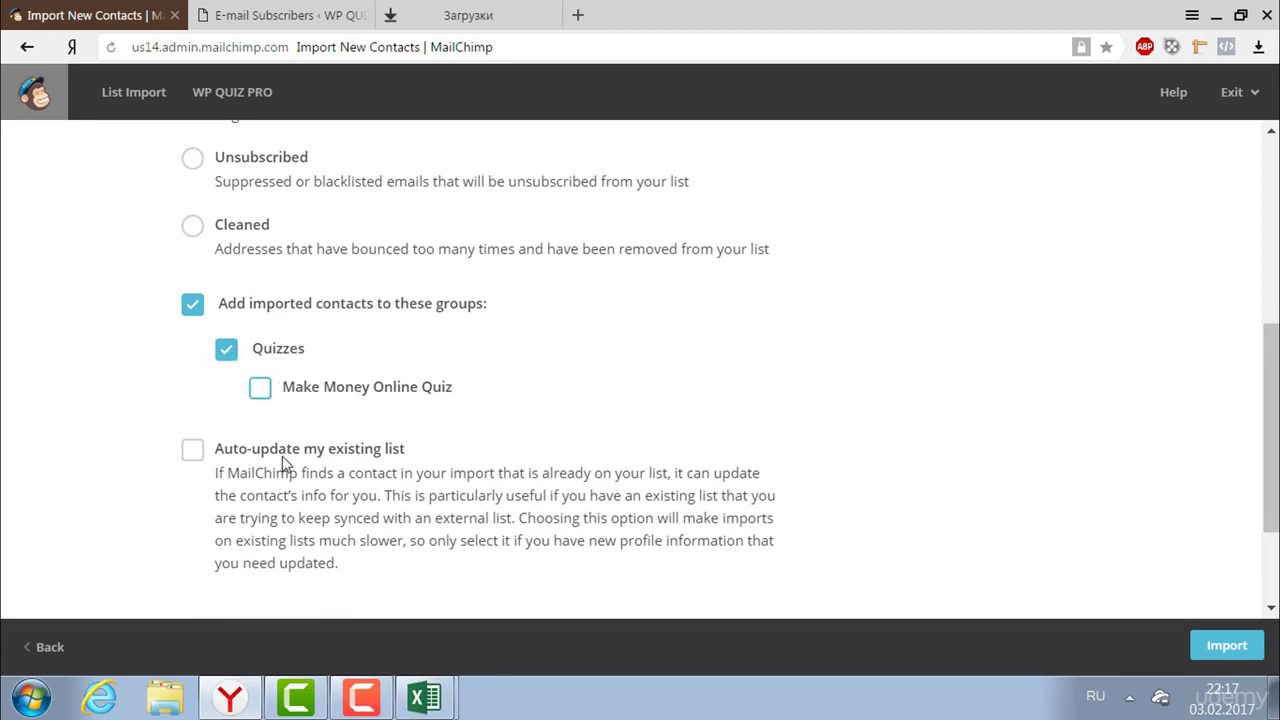
left_click(259, 389)
left_click(193, 450)
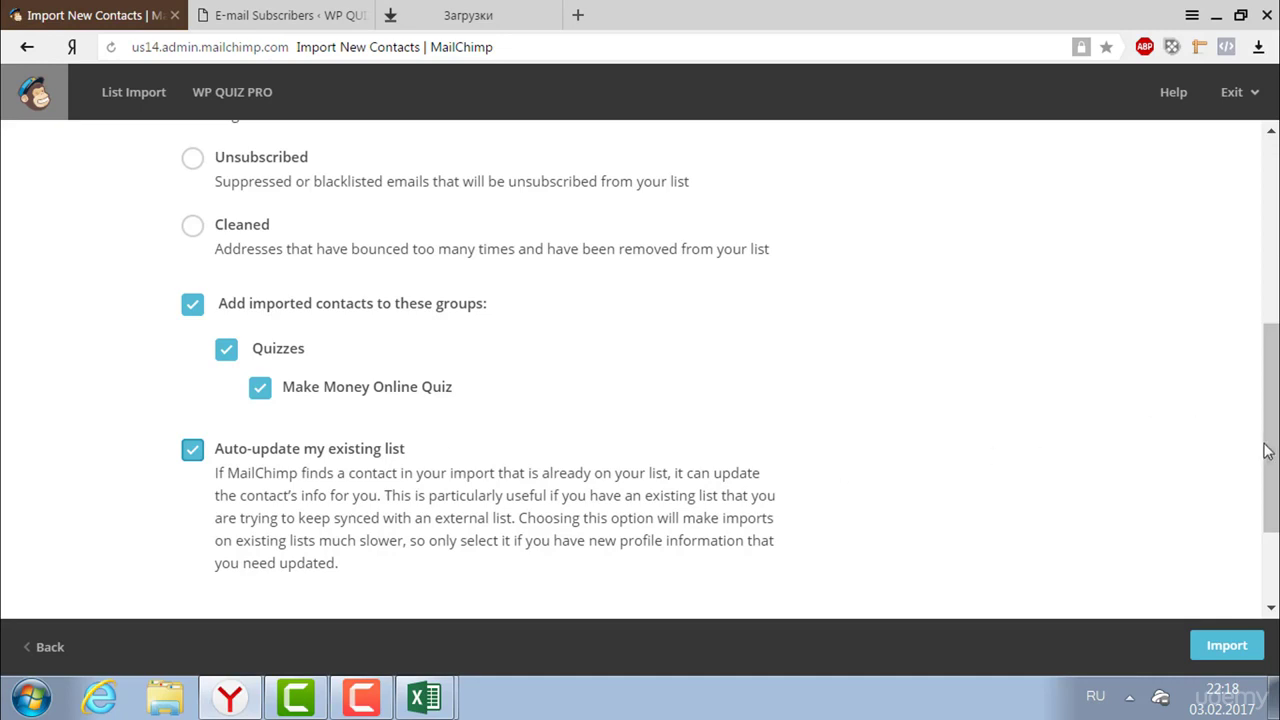
left_click_drag(1266, 450, 1265, 548)
left_click(1224, 646)
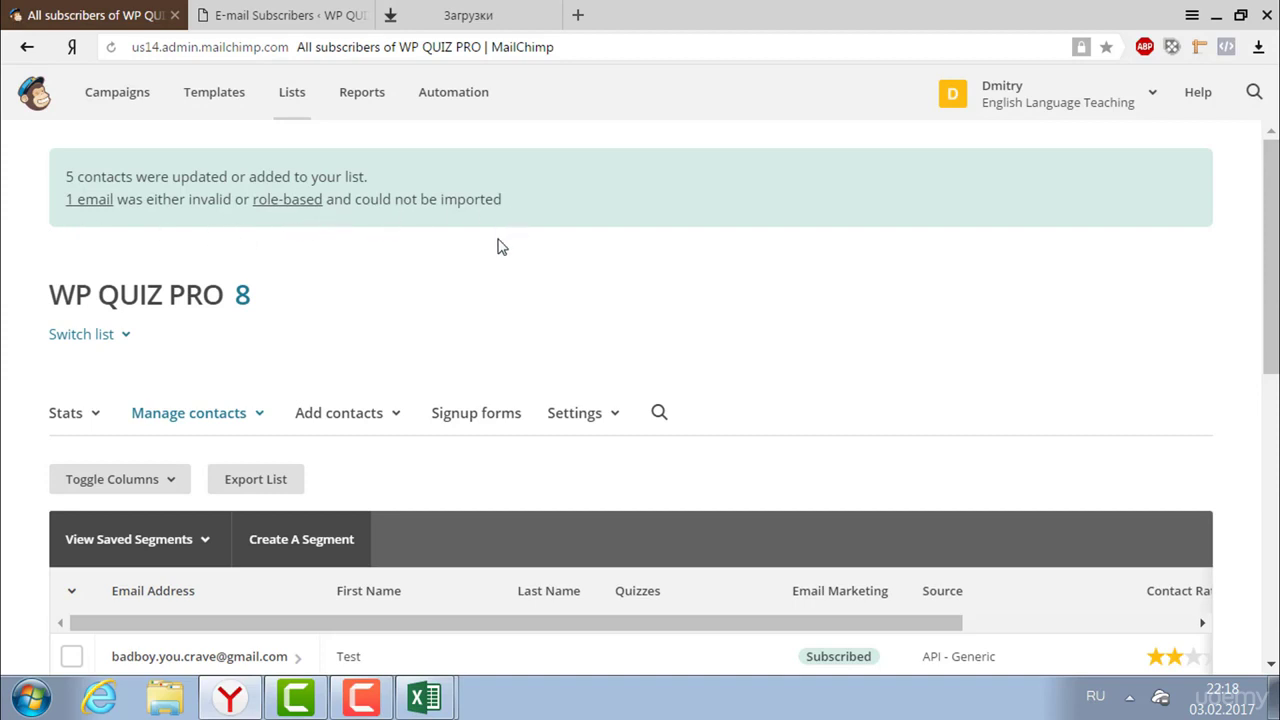
Check the import errors for the role-based address that was rejected, and close the error window
left_click(285, 200)
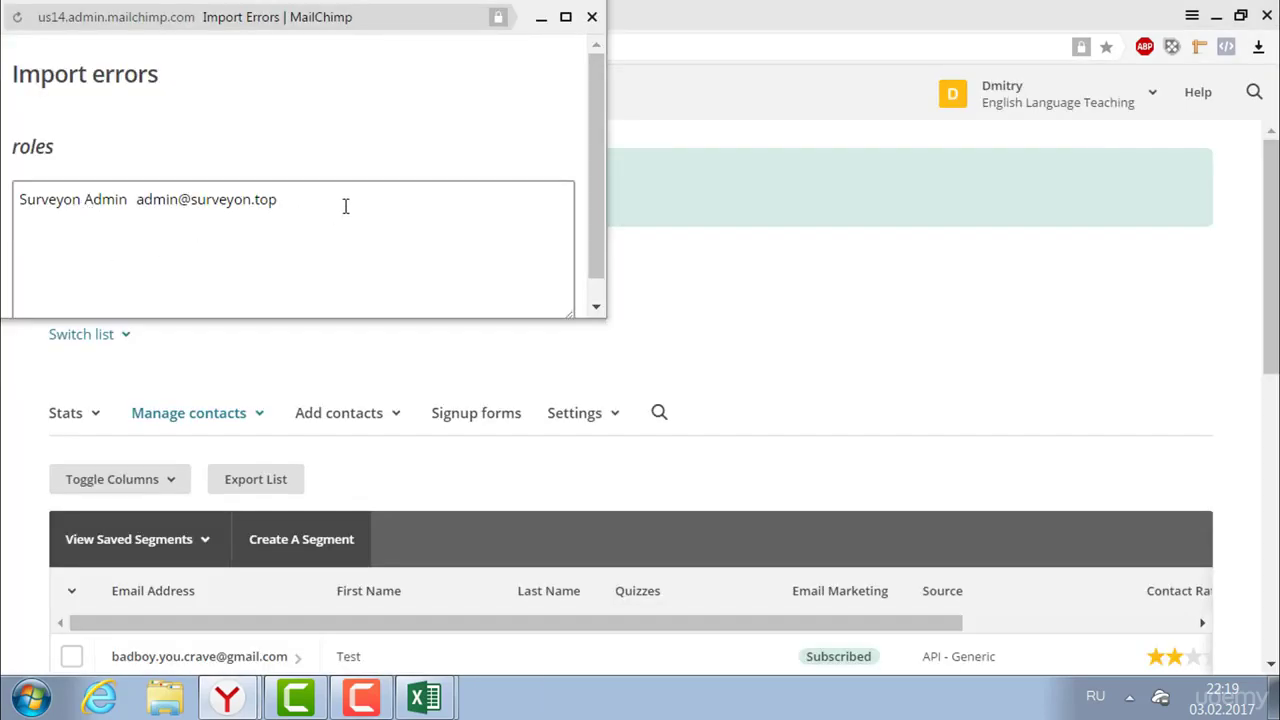
left_click_drag(345, 206, 137, 200)
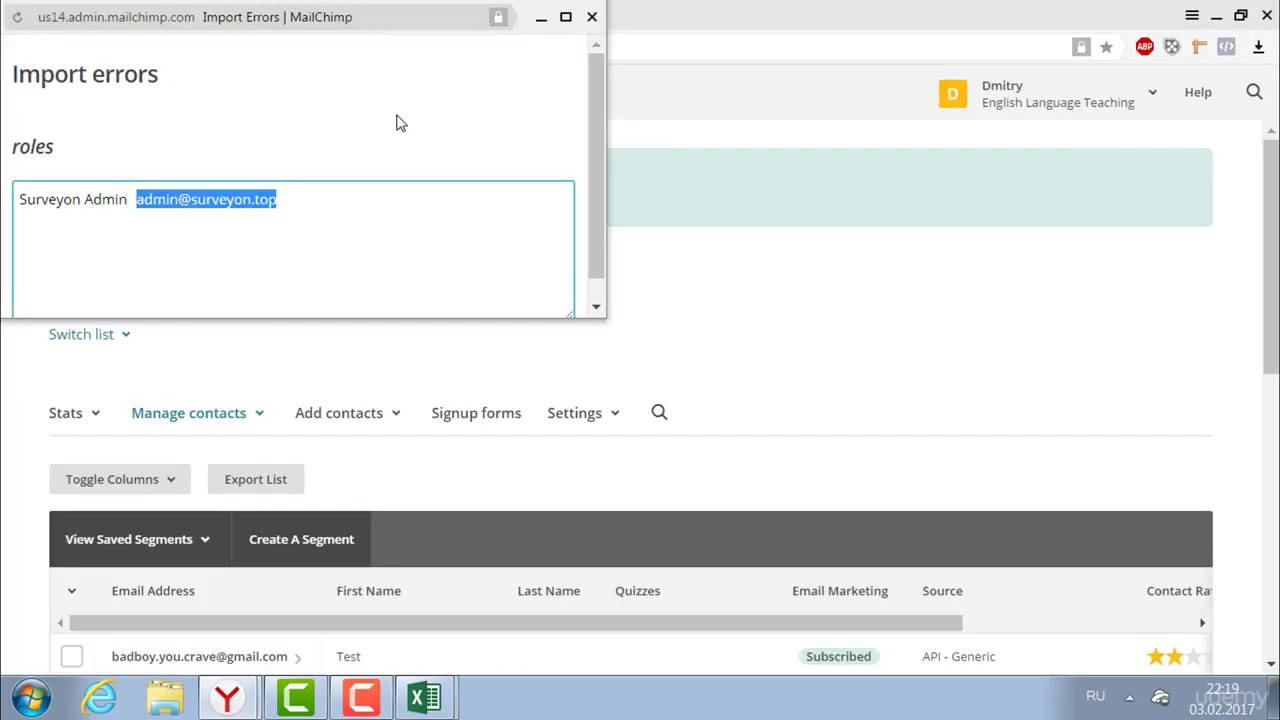
left_click(592, 16)
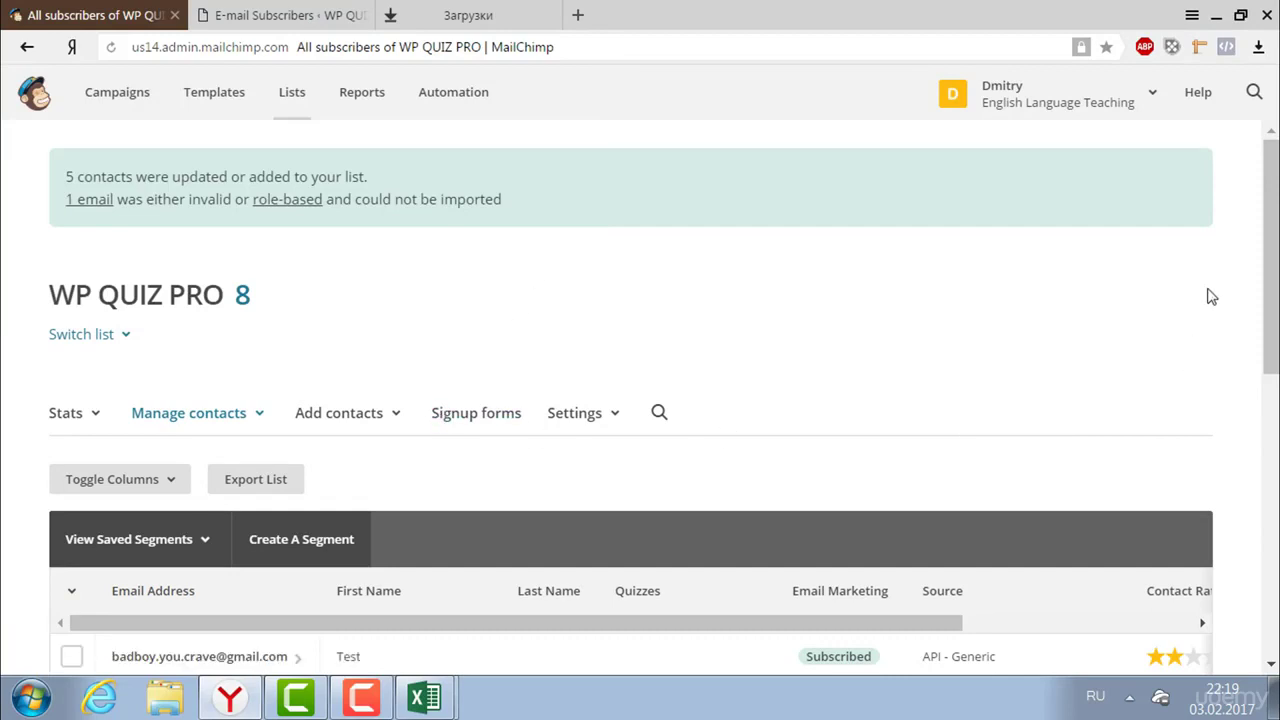
Open the list's groups and expand Quizzes to check the contacts in the Make Money Online Quiz group
left_click_drag(1272, 291, 1276, 331)
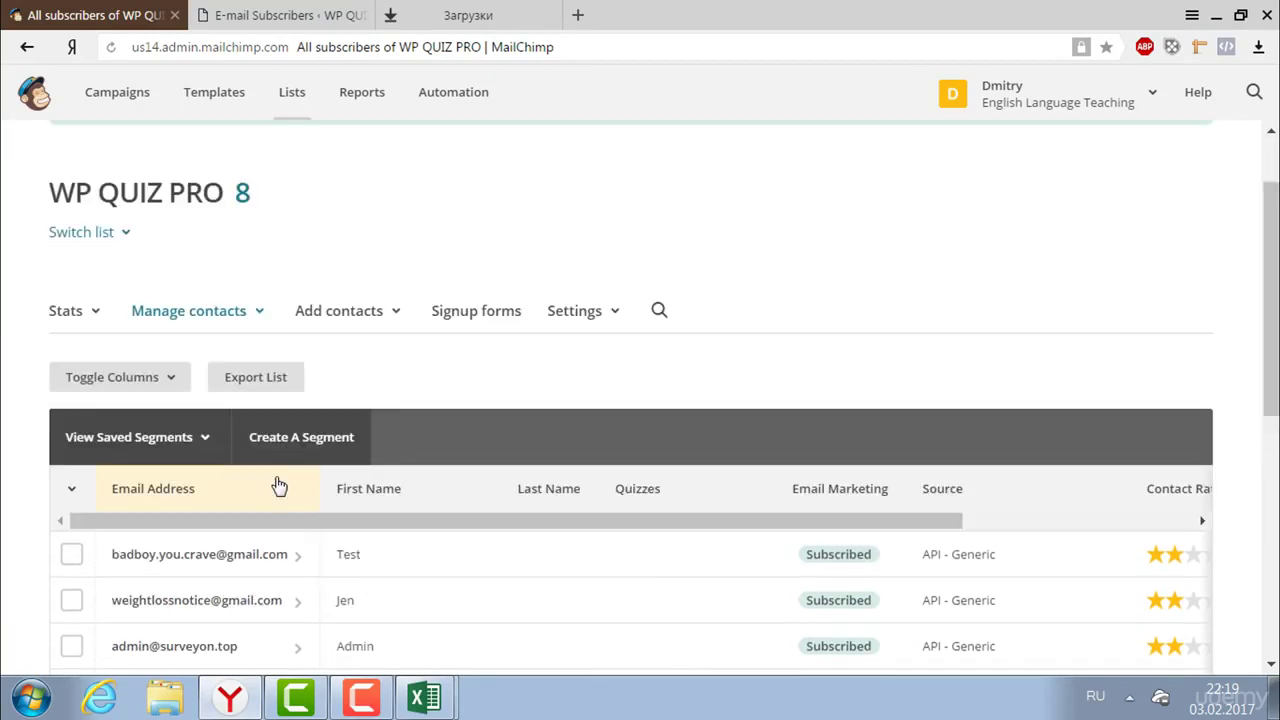
left_click(243, 316)
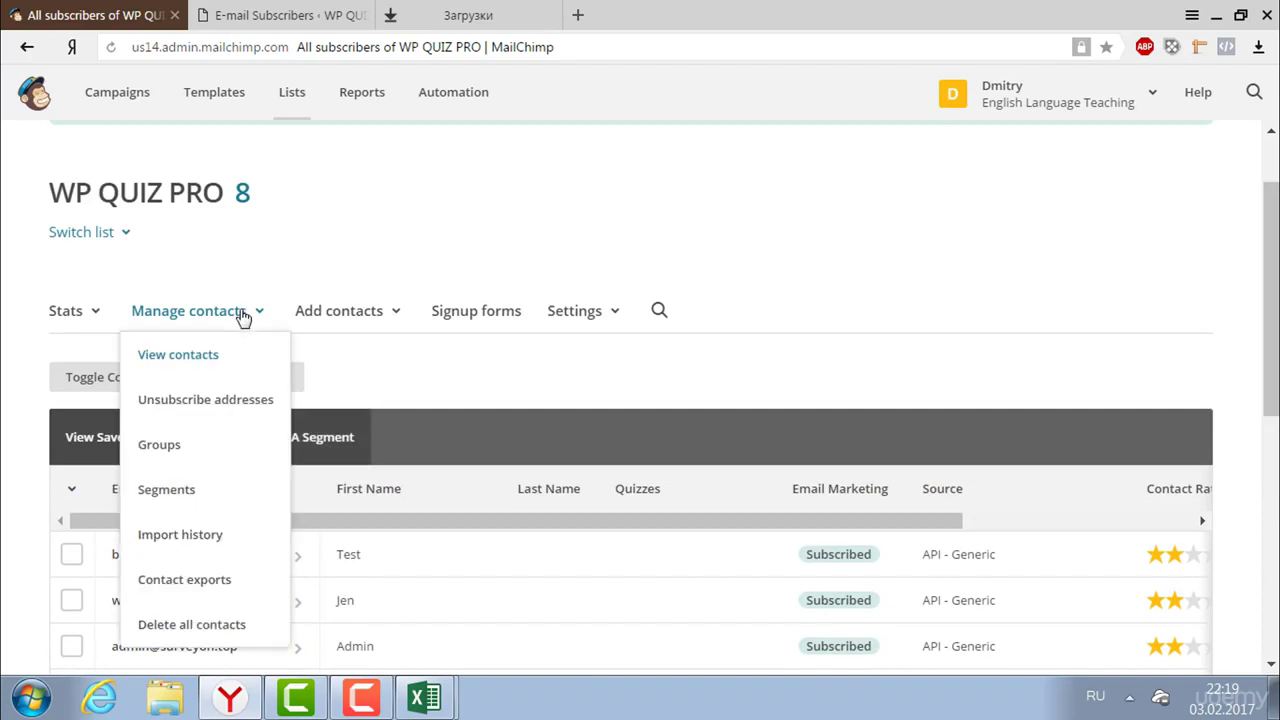
left_click(176, 445)
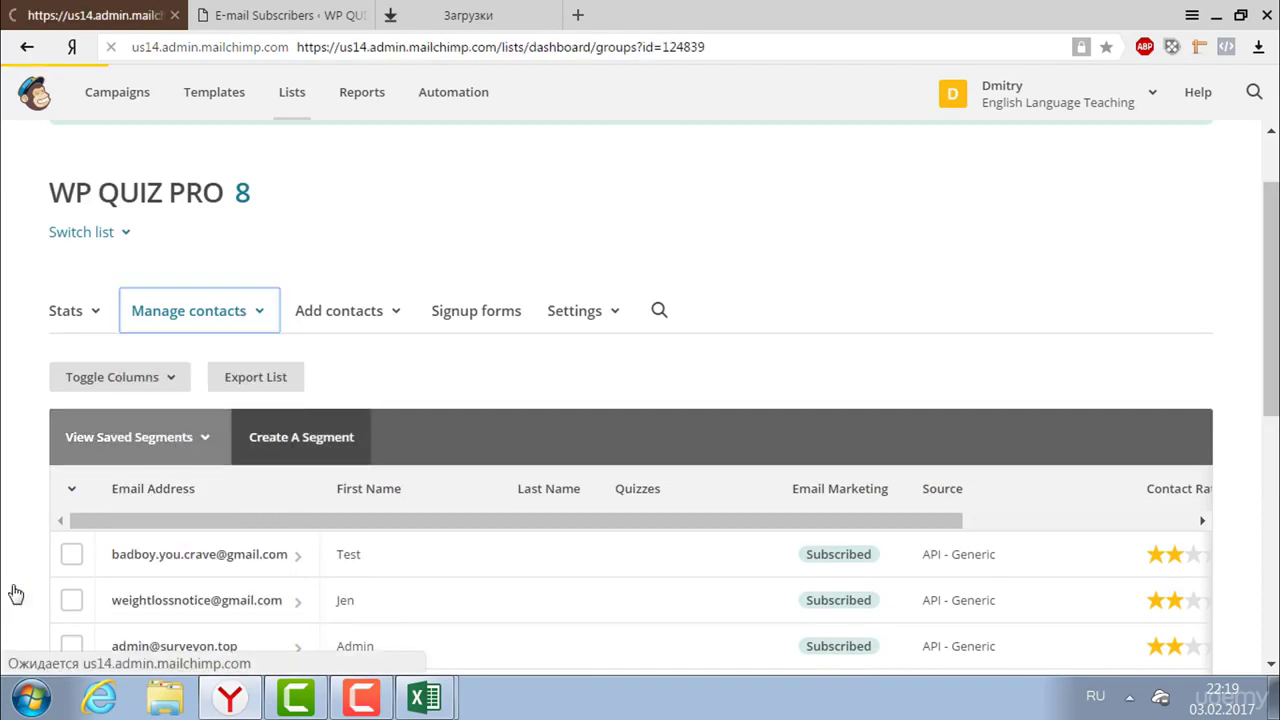
scroll(553, 524, "down", 2)
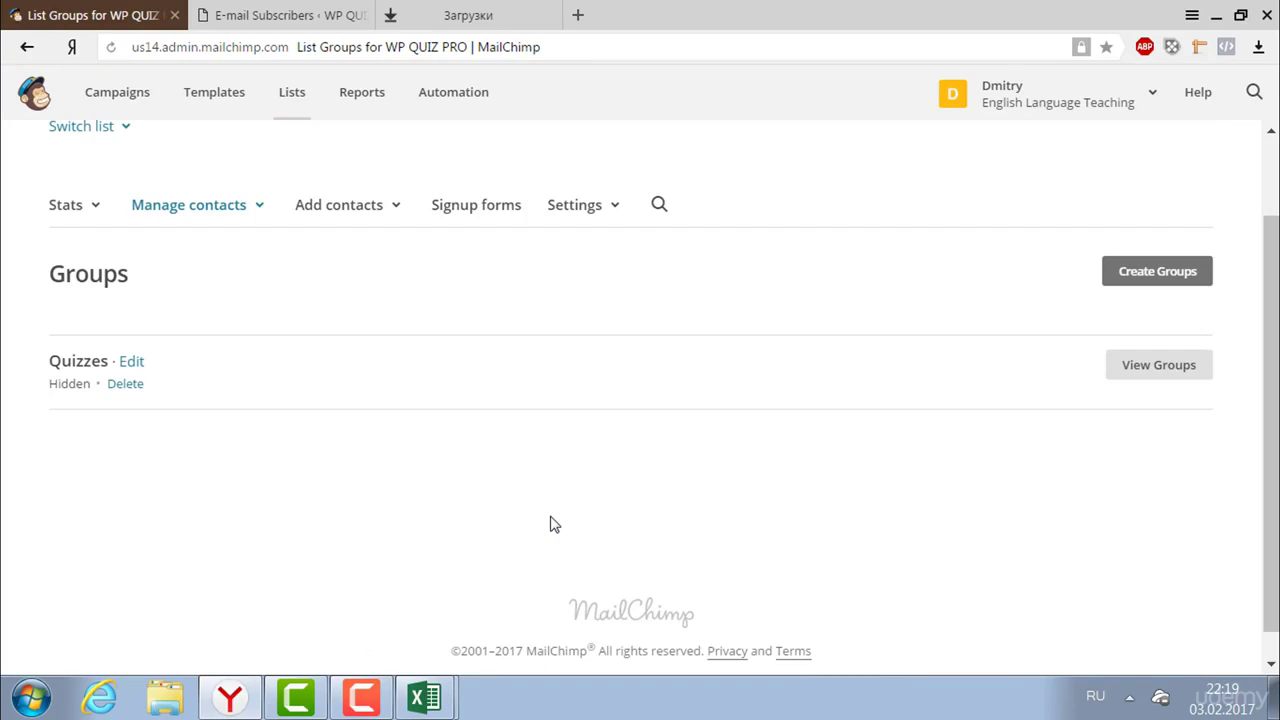
left_click(1159, 366)
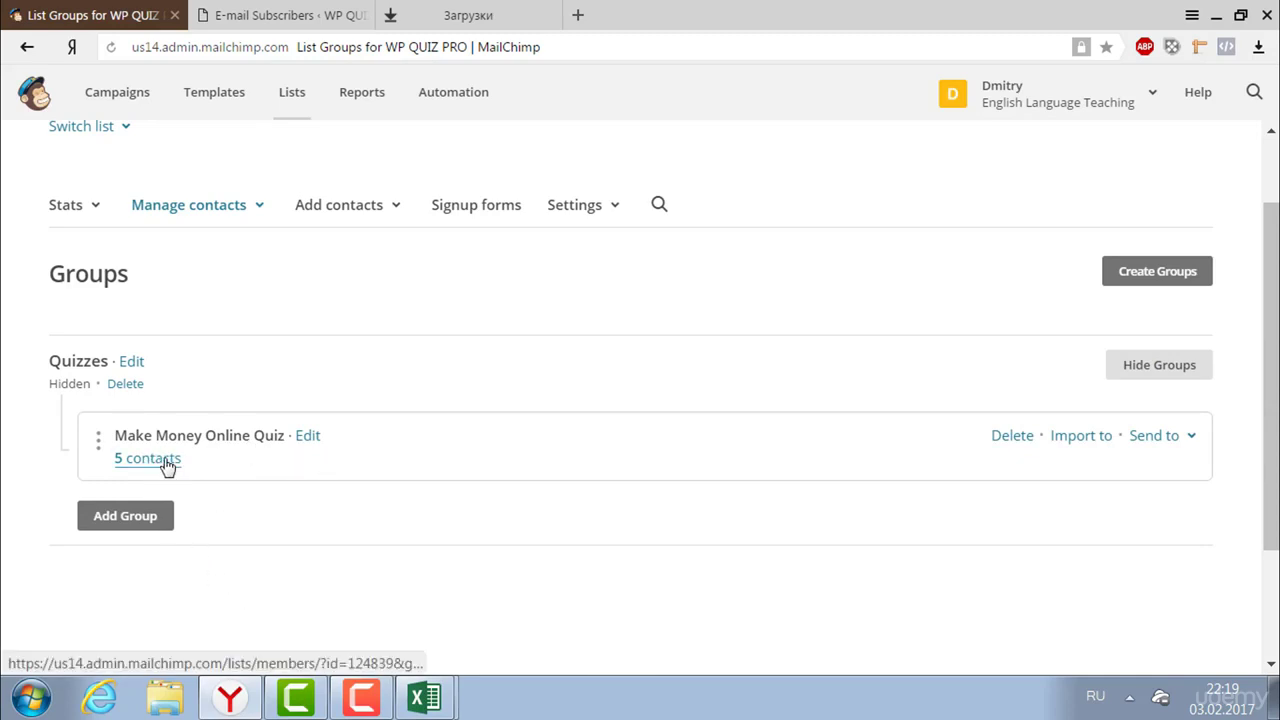
left_click_drag(1262, 474, 1262, 520)
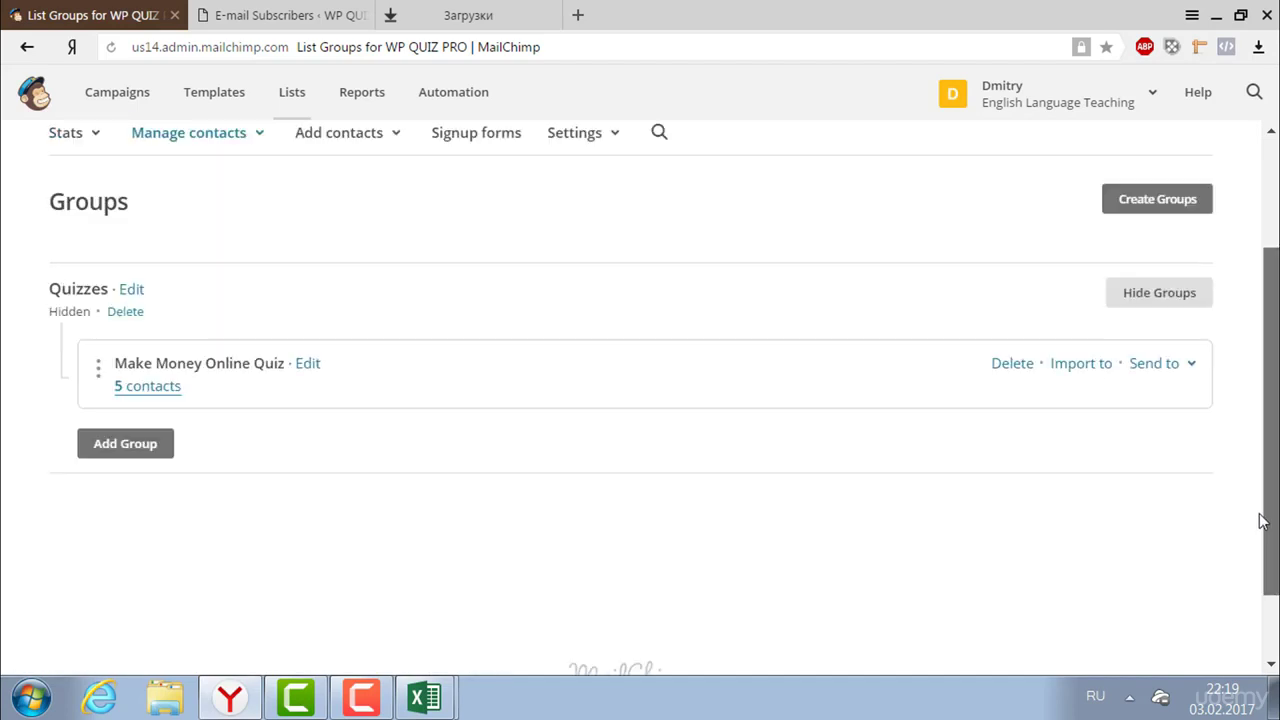